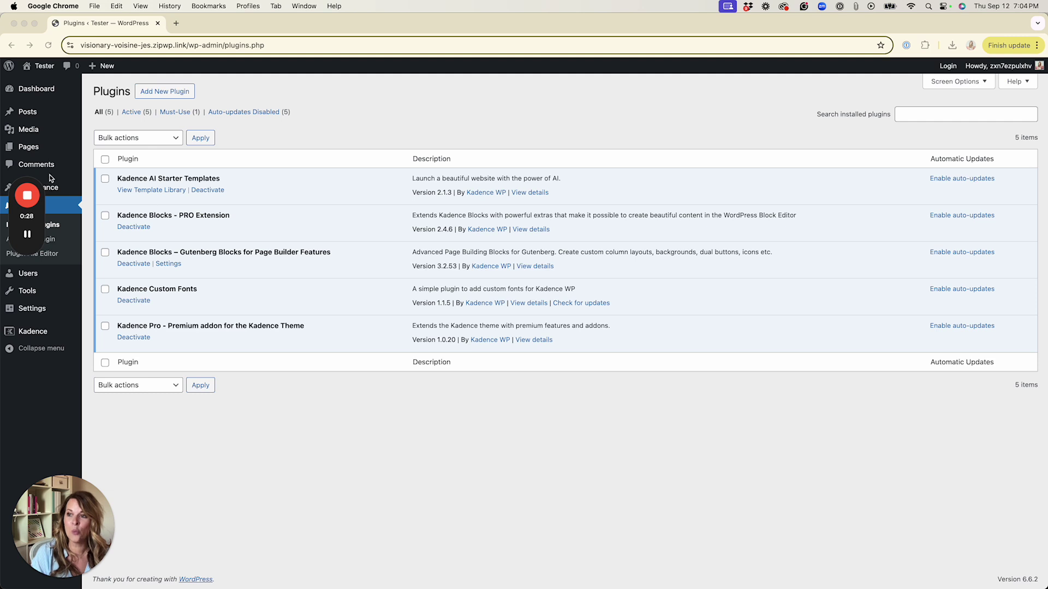
{"action": "left_click_drag", "start_coordinate": [27, 174], "coordinate": [1018, 474]}
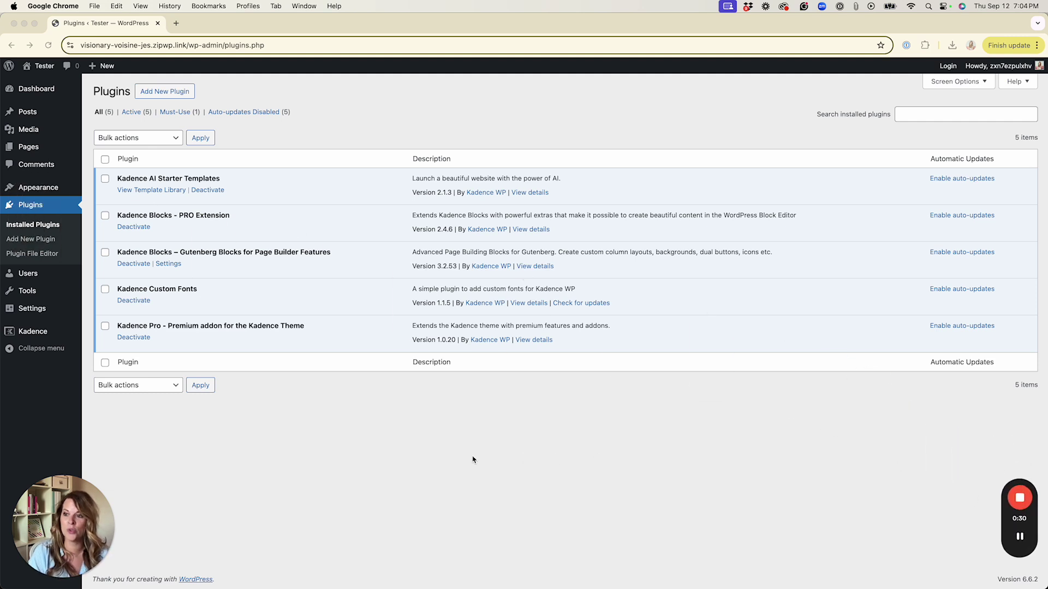
{"action": "mouse_move", "coordinate": [43, 195]}
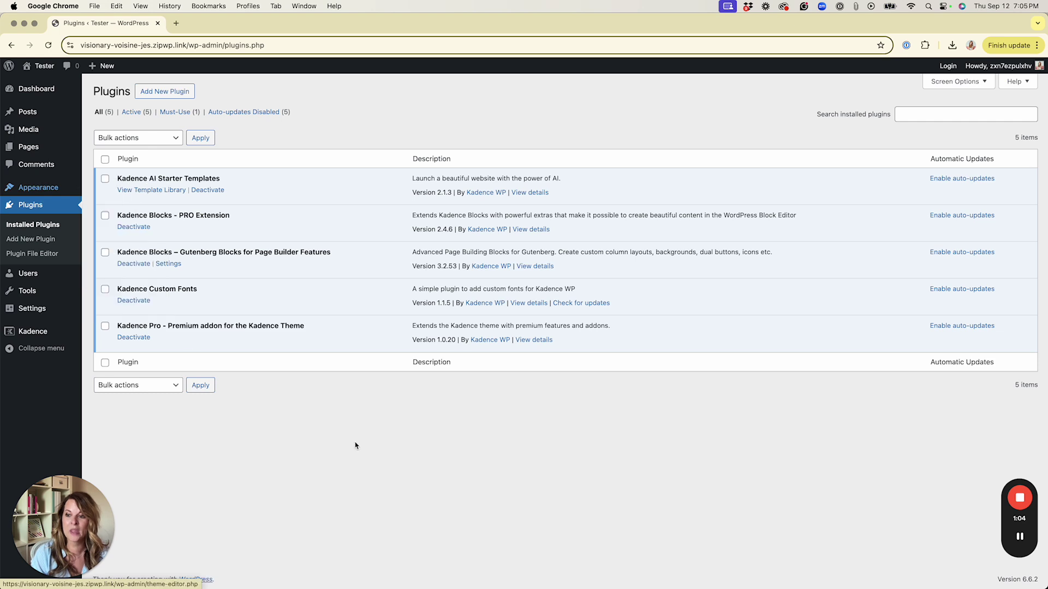
Step: Switch to Finder and examine the font files in the WEB folder of Albra Display 1.07, then return to the browser
{"action": "mouse_move", "coordinate": [371, 580]}
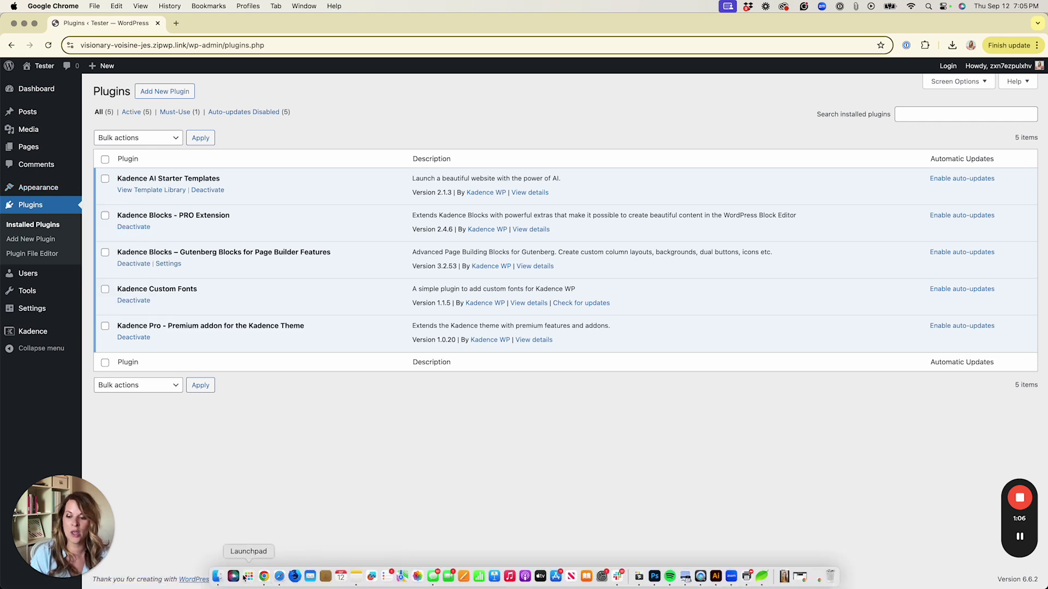
{"action": "left_click", "coordinate": [217, 577]}
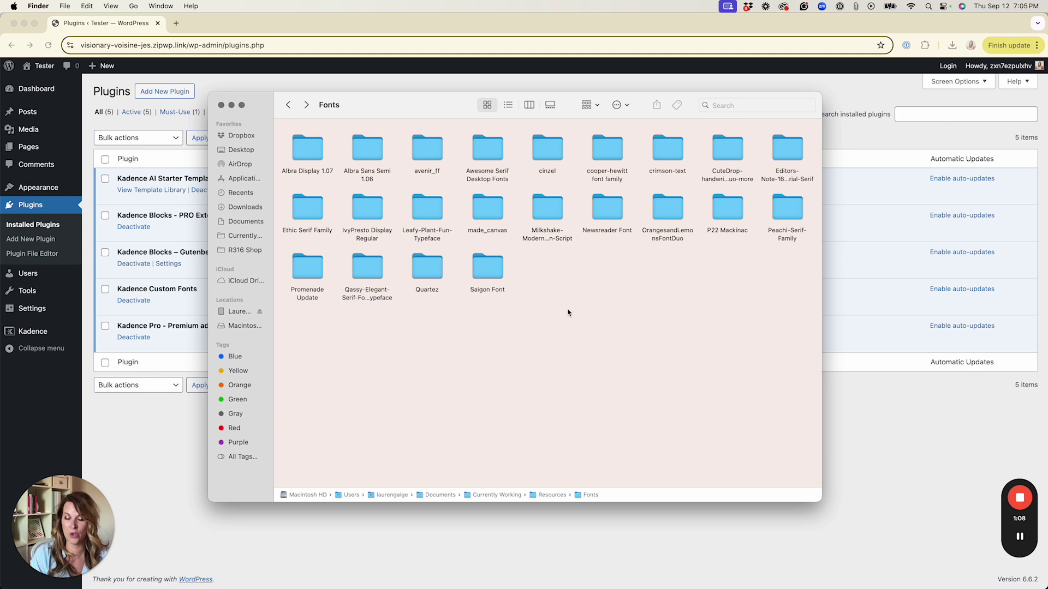
{"action": "double_click", "coordinate": [308, 145]}
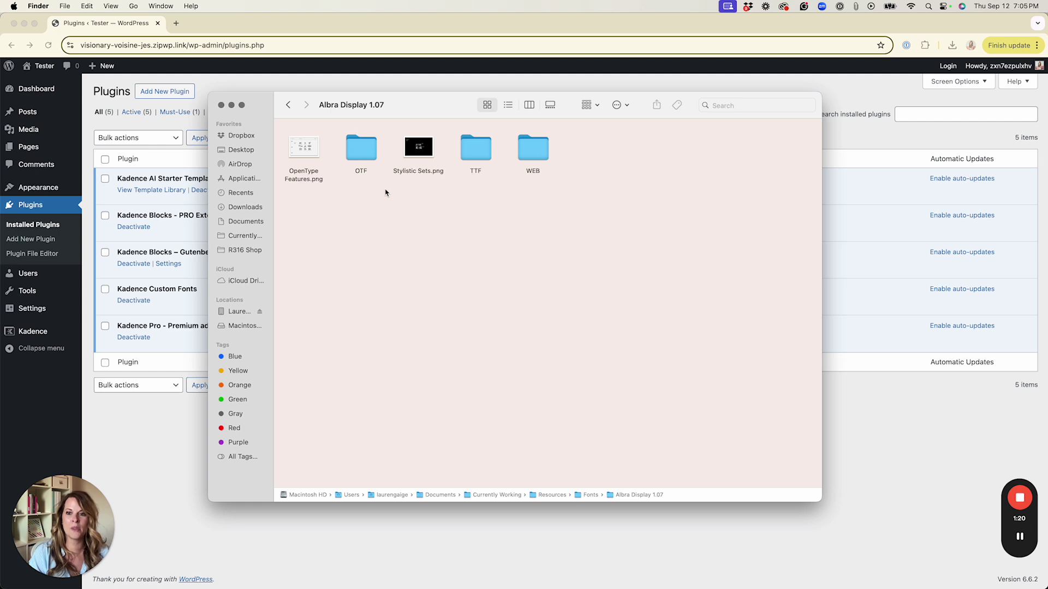
{"action": "double_click", "coordinate": [520, 147]}
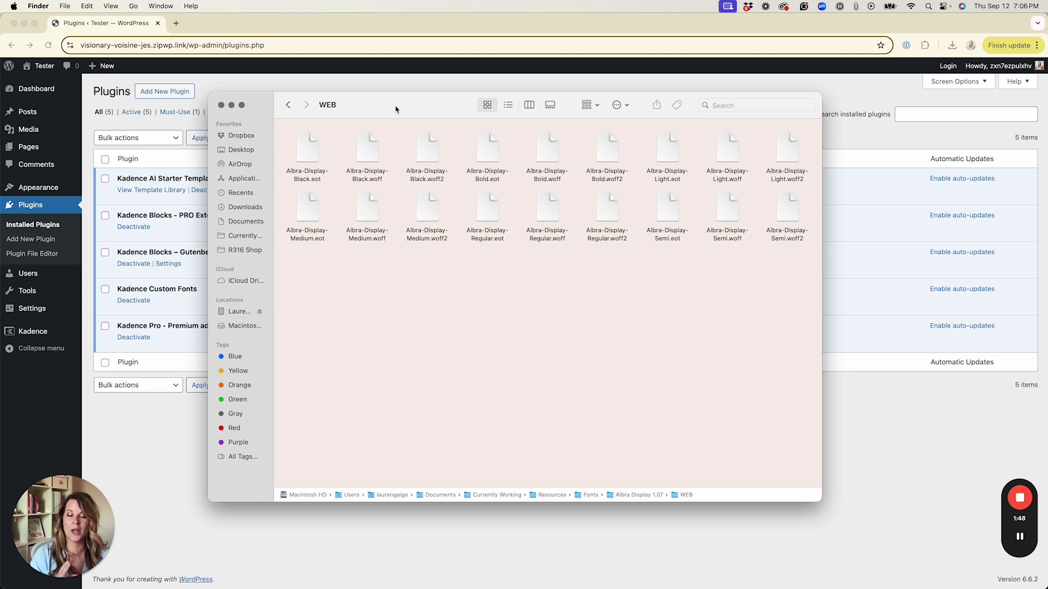
{"action": "left_click_drag", "start_coordinate": [396, 109], "coordinate": [451, 109]}
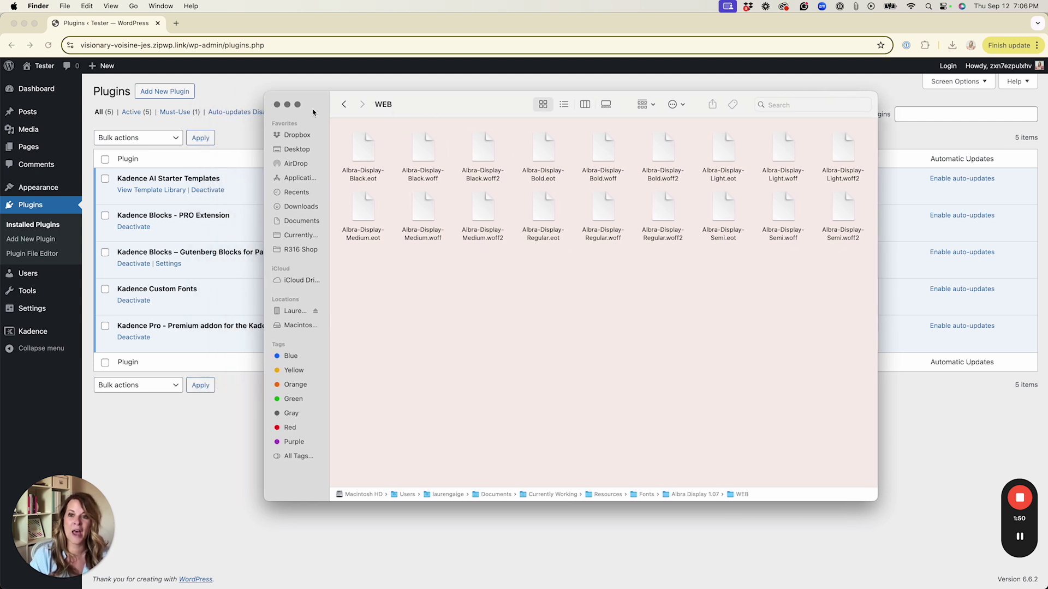
{"action": "left_click", "coordinate": [223, 93]}
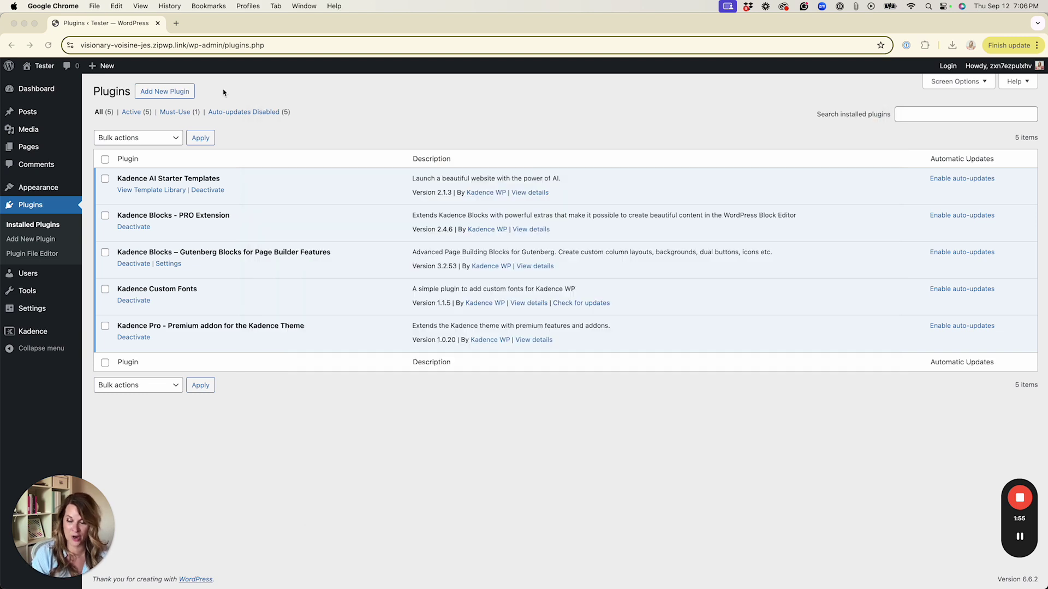
Step: Search the web for a woff generator in a new tab and look at Transfonter's font conversion page without adding any fonts
{"action": "left_click", "coordinate": [176, 23]}
{"action": "type", "text": "woff f"}
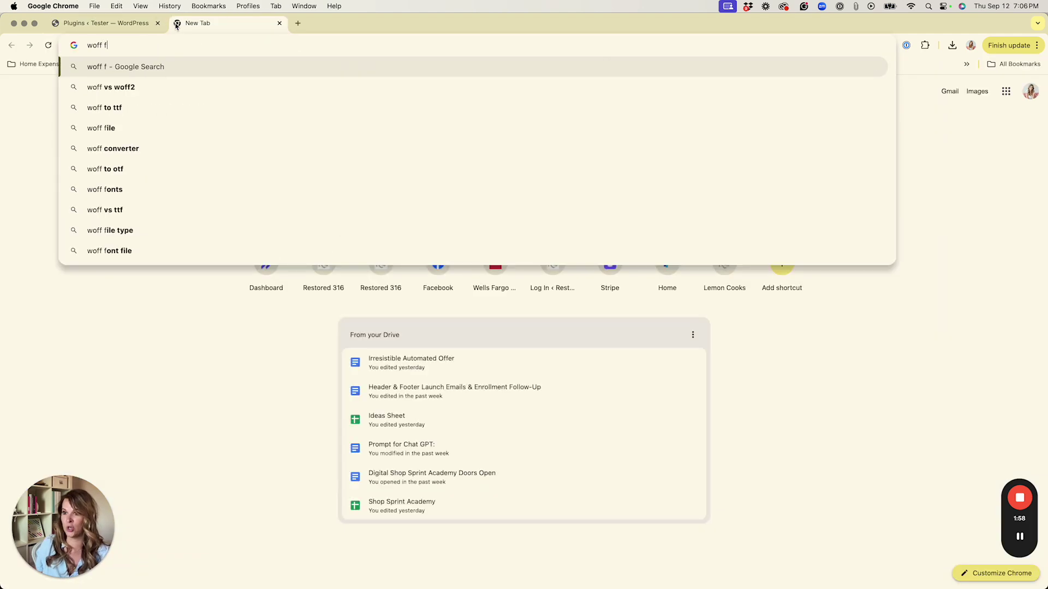
{"action": "key", "text": "BackSpace"}
{"action": "type", "text": "gen"}
{"action": "key", "text": "Return"}
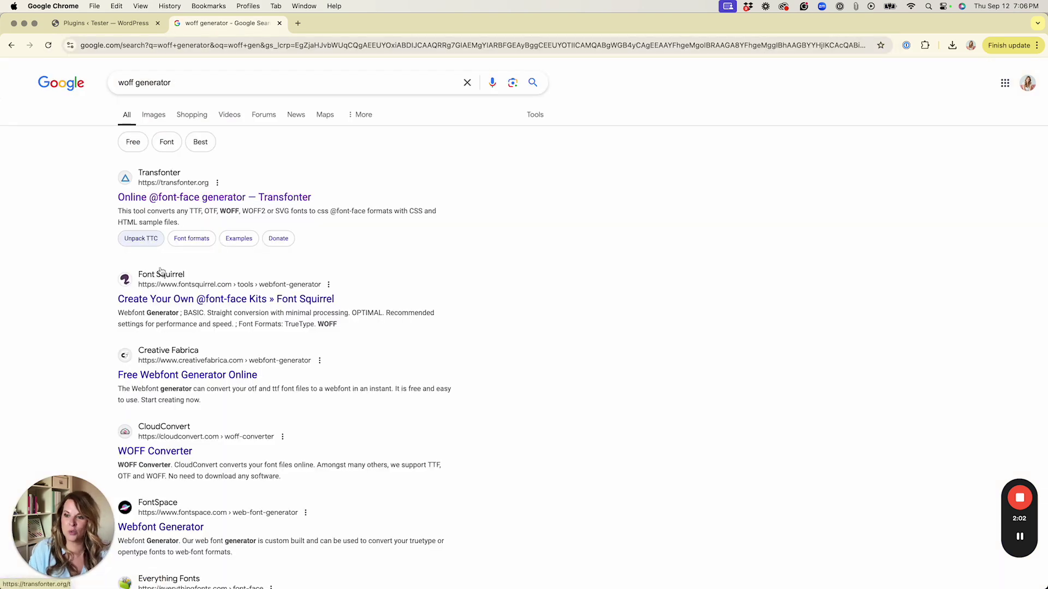
{"action": "left_click", "coordinate": [172, 198]}
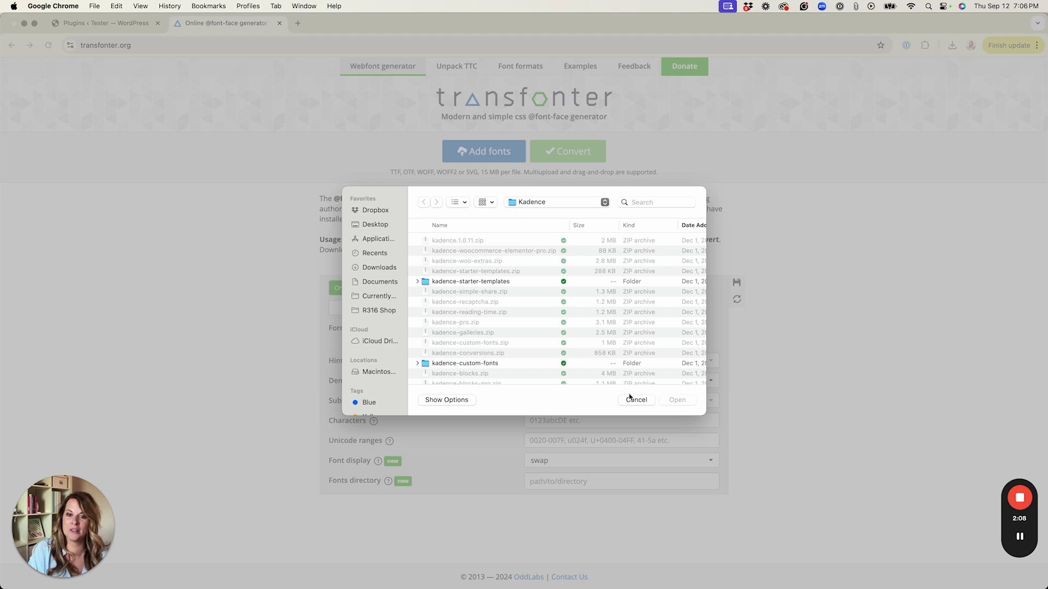
{"action": "left_click", "coordinate": [637, 400]}
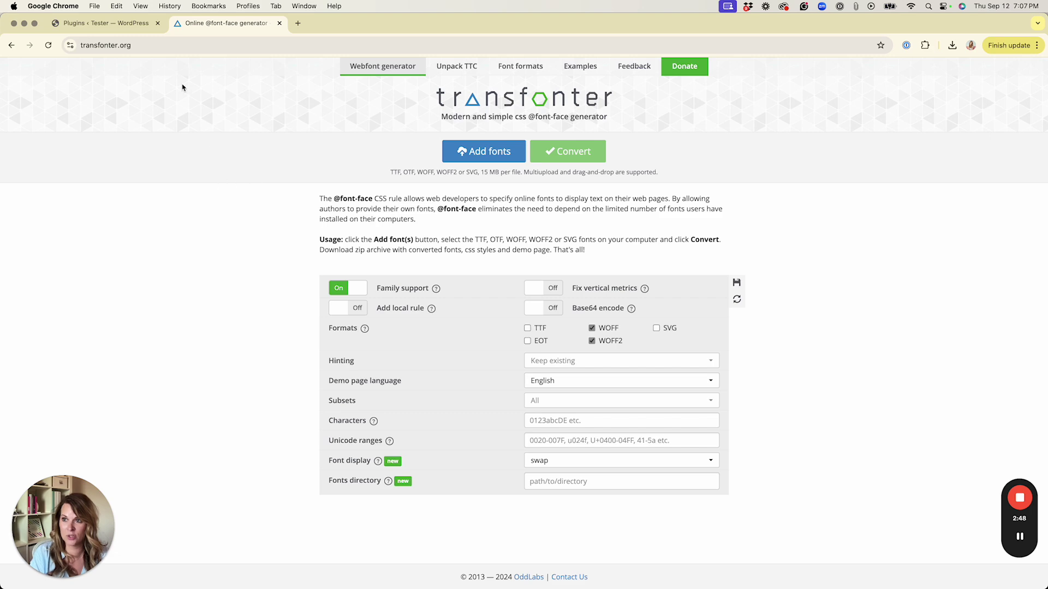
Step: Go back to the WordPress site's Kadence Custom Fonts list and start adding a new custom font
{"action": "left_click", "coordinate": [111, 26]}
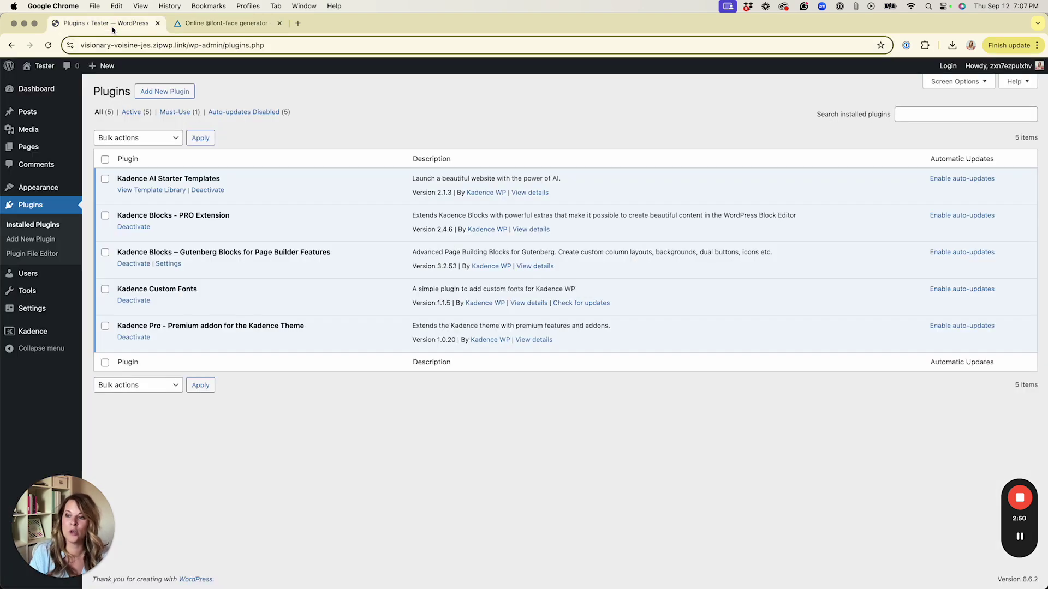
{"action": "mouse_move", "coordinate": [60, 188]}
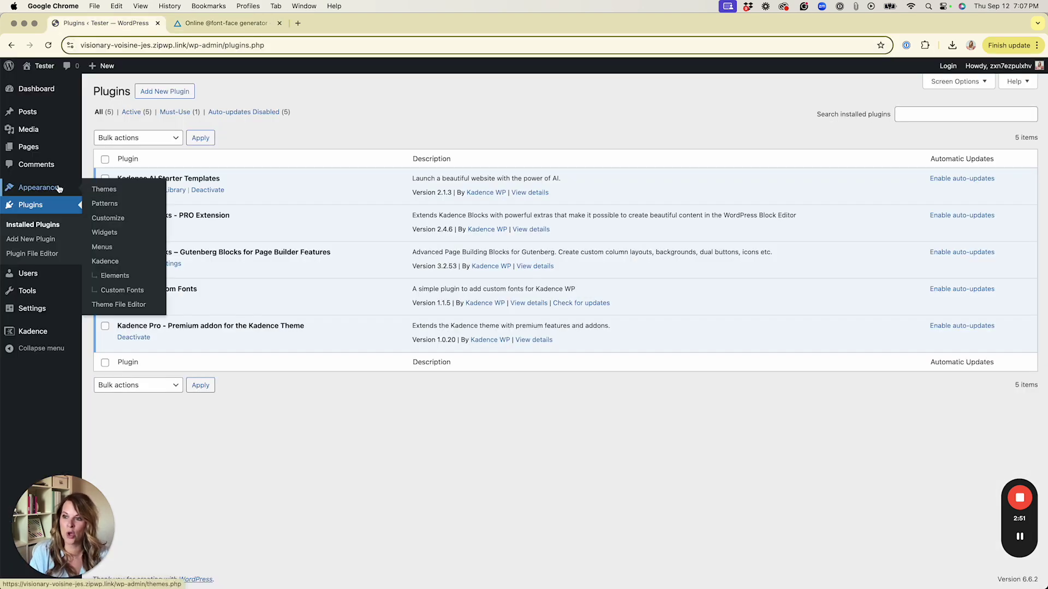
{"action": "left_click", "coordinate": [117, 290]}
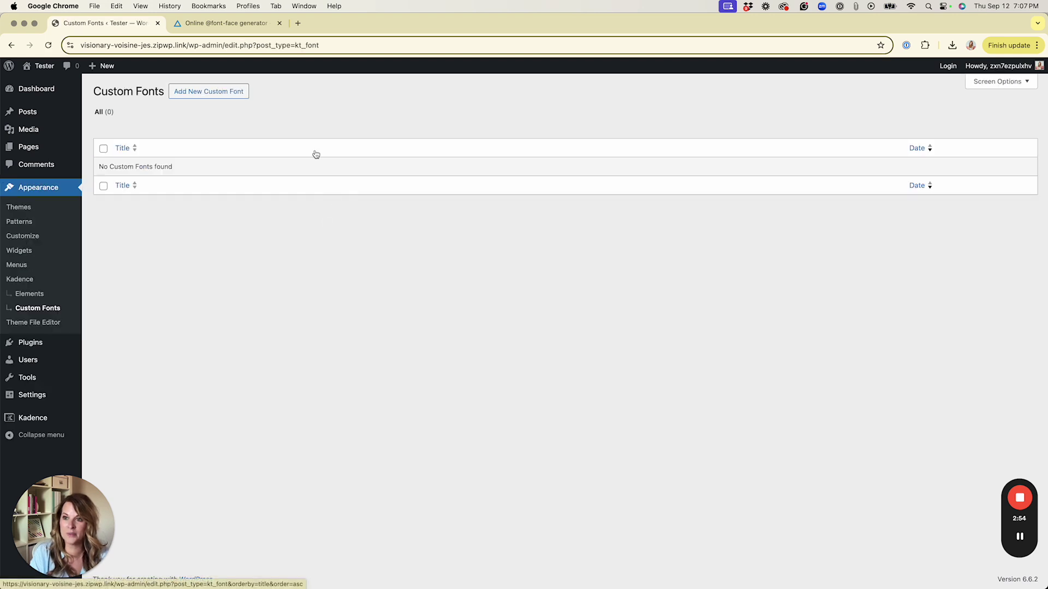
{"action": "left_click", "coordinate": [207, 92]}
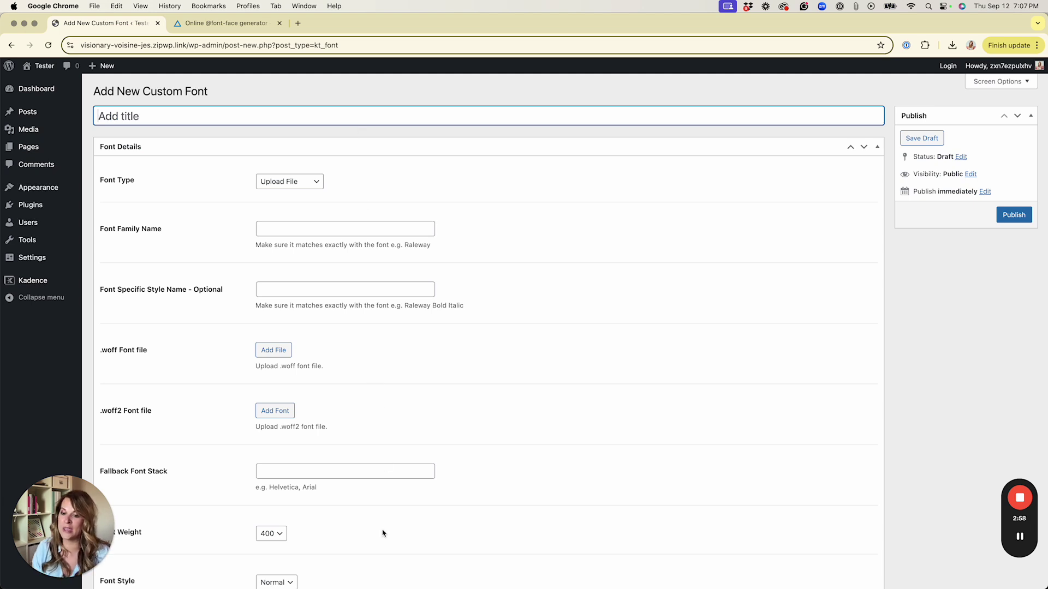
Step: Switch to Finder, show the WEB folder as a list, and copy the file name Albra-Display-Regular.woff
{"action": "mouse_move", "coordinate": [372, 585]}
{"action": "left_click", "coordinate": [217, 586]}
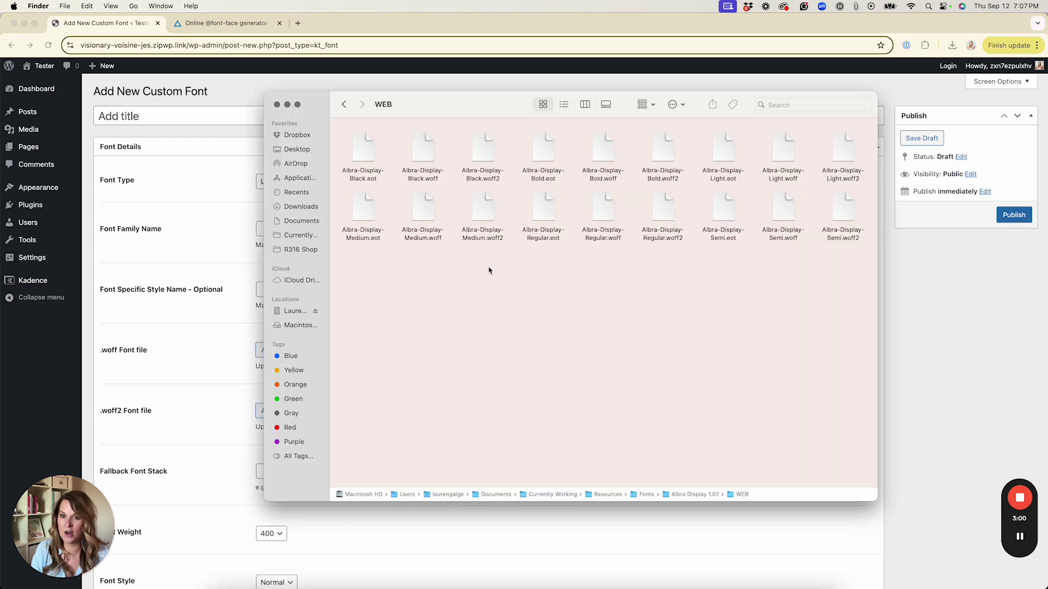
{"action": "left_click", "coordinate": [564, 105]}
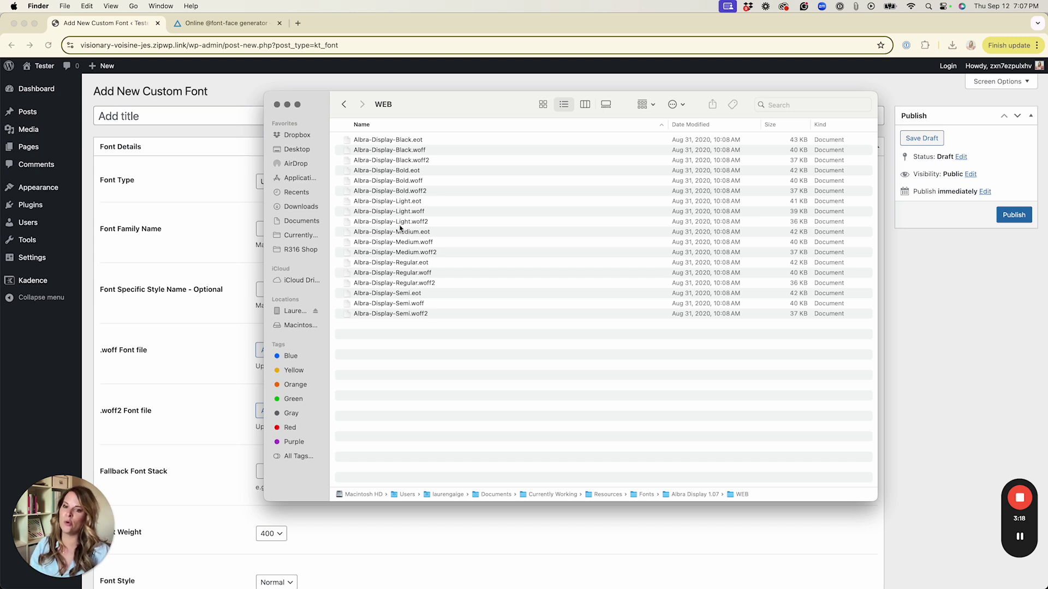
{"action": "left_click", "coordinate": [424, 172]}
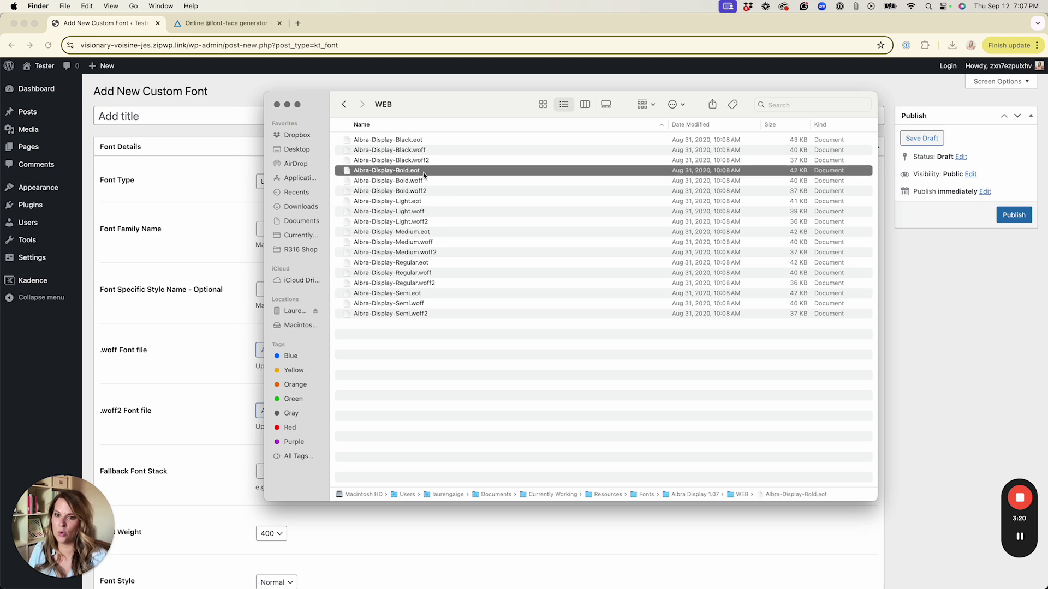
{"action": "left_click", "coordinate": [437, 274]}
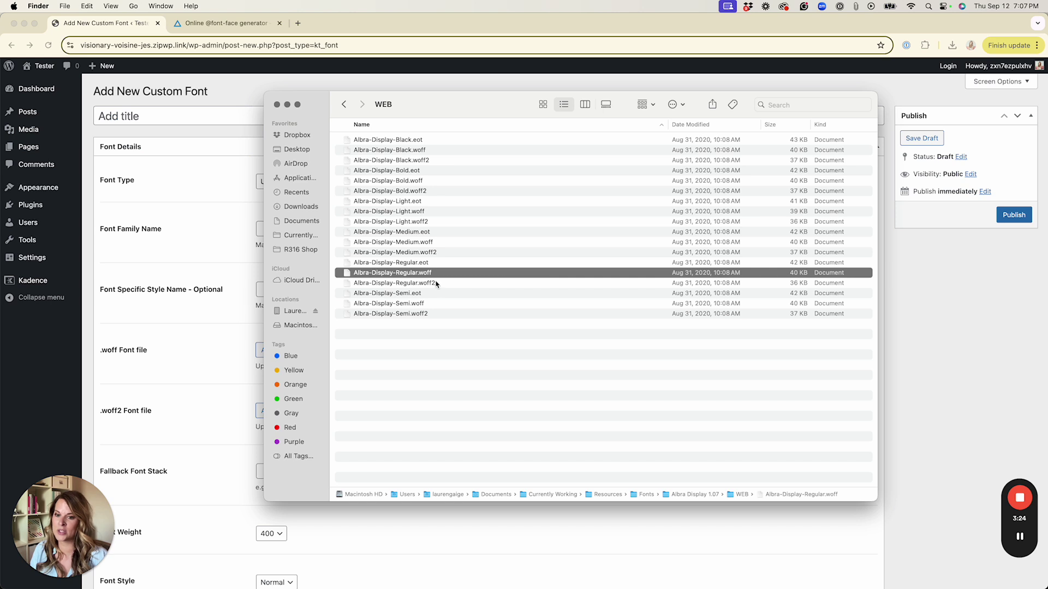
{"action": "key", "text": "Return"}
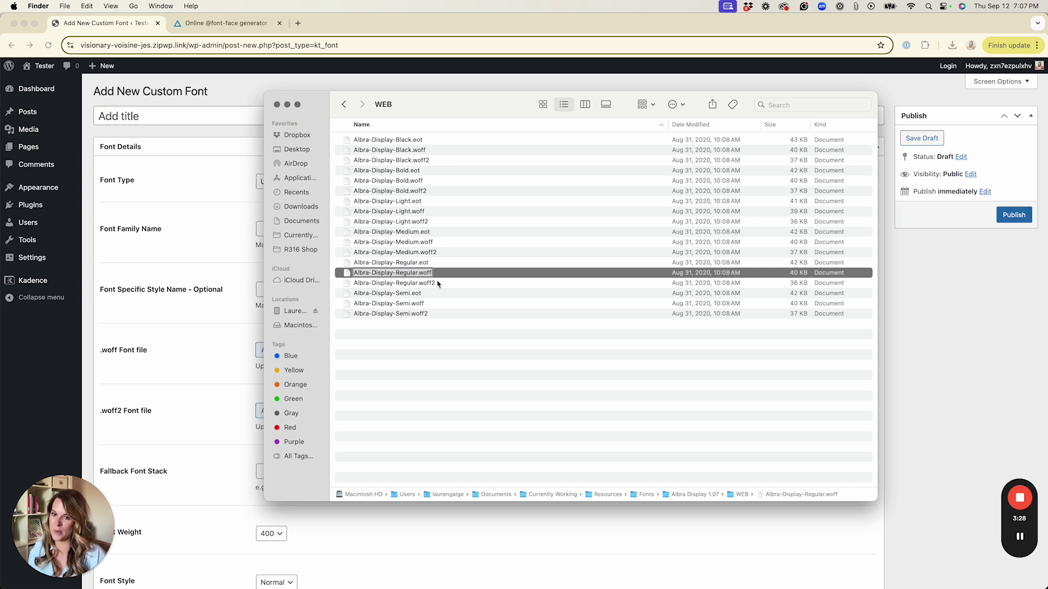
Step: Return to the new custom font page in the browser and title the font "Albra Display Regular", without hyphens or file extension
{"action": "left_click", "coordinate": [198, 195]}
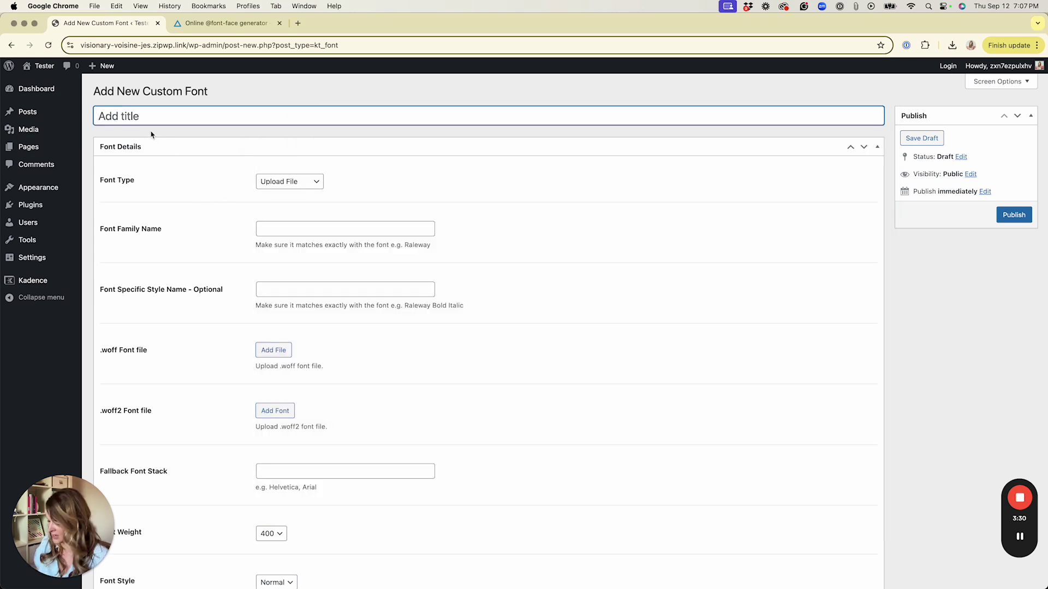
{"action": "type", "text": "Albra-Display-Regular.woff"}
{"action": "key", "text": "BackSpace"}
{"action": "key", "text": "BackSpace"}
{"action": "key", "text": "BackSpace"}
{"action": "key", "text": "BackSpace"}
{"action": "key", "text": "BackSpace"}
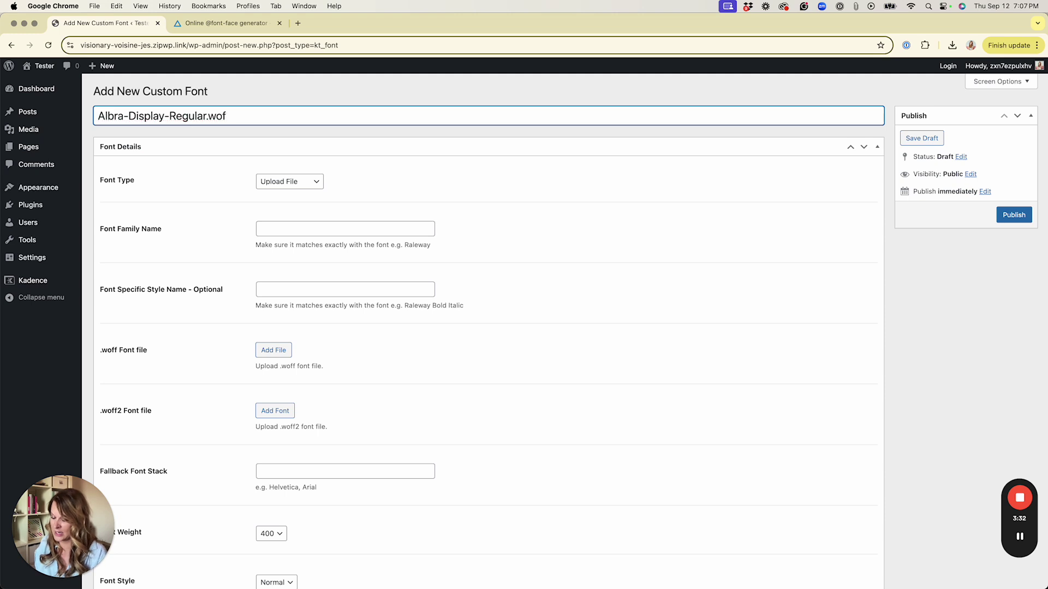
{"action": "left_click", "coordinate": [162, 118]}
{"action": "key", "text": "BackSpace"}
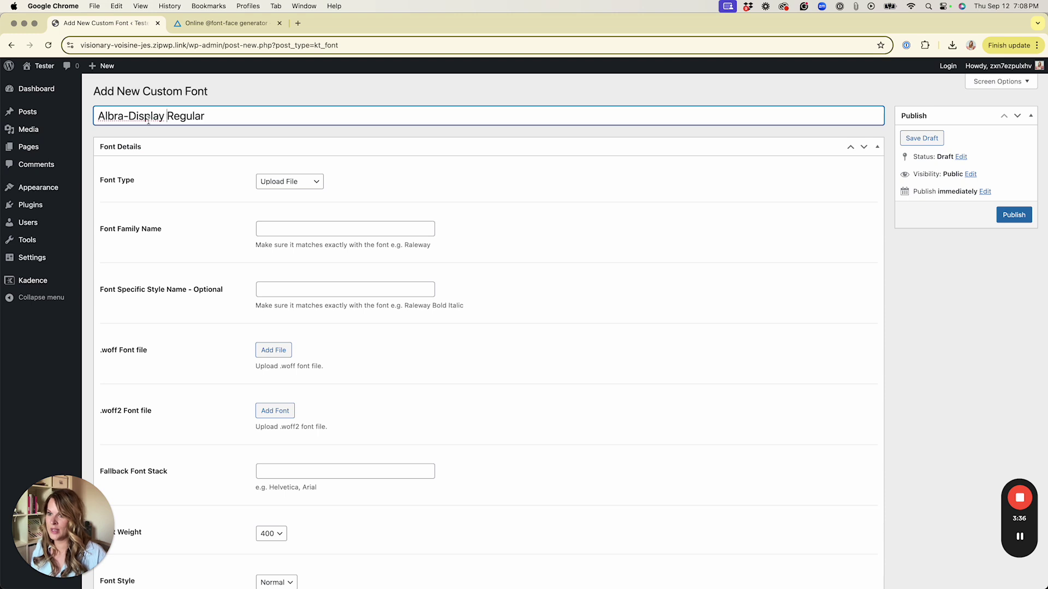
{"action": "left_click", "coordinate": [129, 118]}
{"action": "key", "text": "BackSpace"}
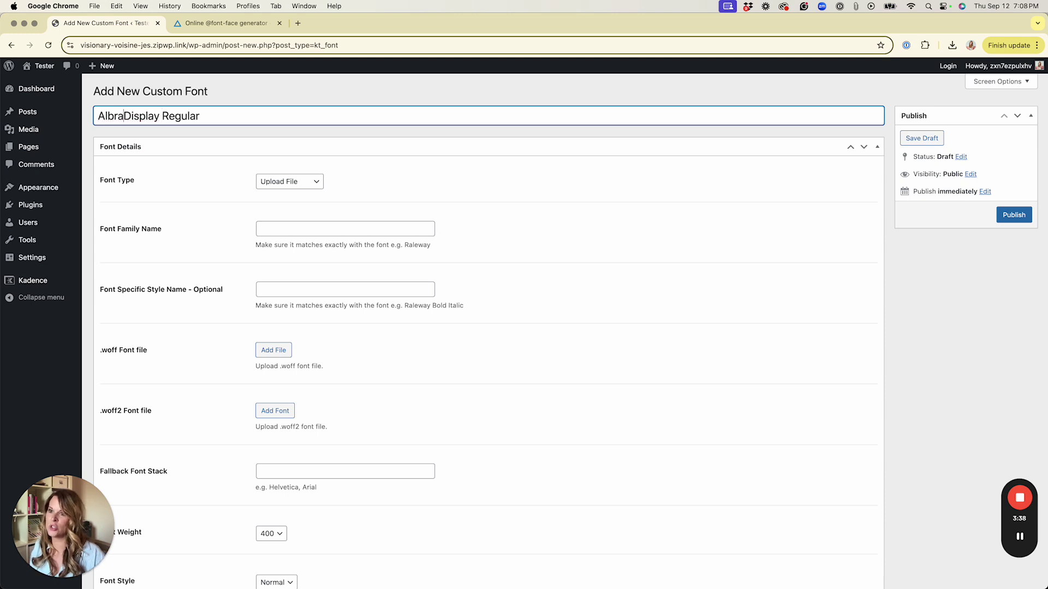
Step: Set the font family name to "Albra Display", reusing the title text without the word Regular
{"action": "double_click", "coordinate": [174, 116]}
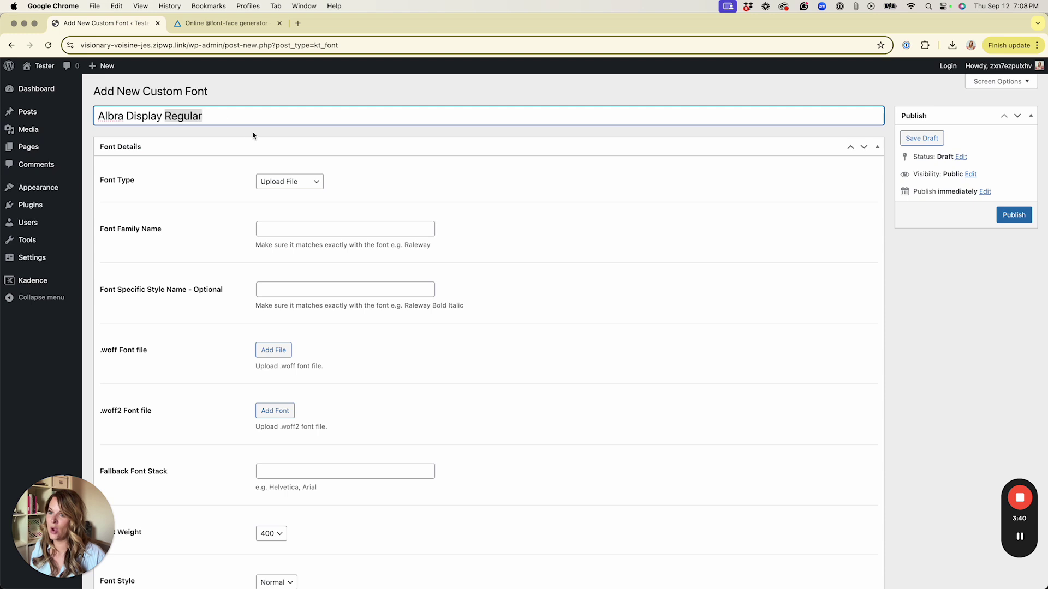
{"action": "left_click", "coordinate": [285, 227]}
{"action": "type", "text": "Albra Display Regular"}
{"action": "left_click", "coordinate": [221, 246]}
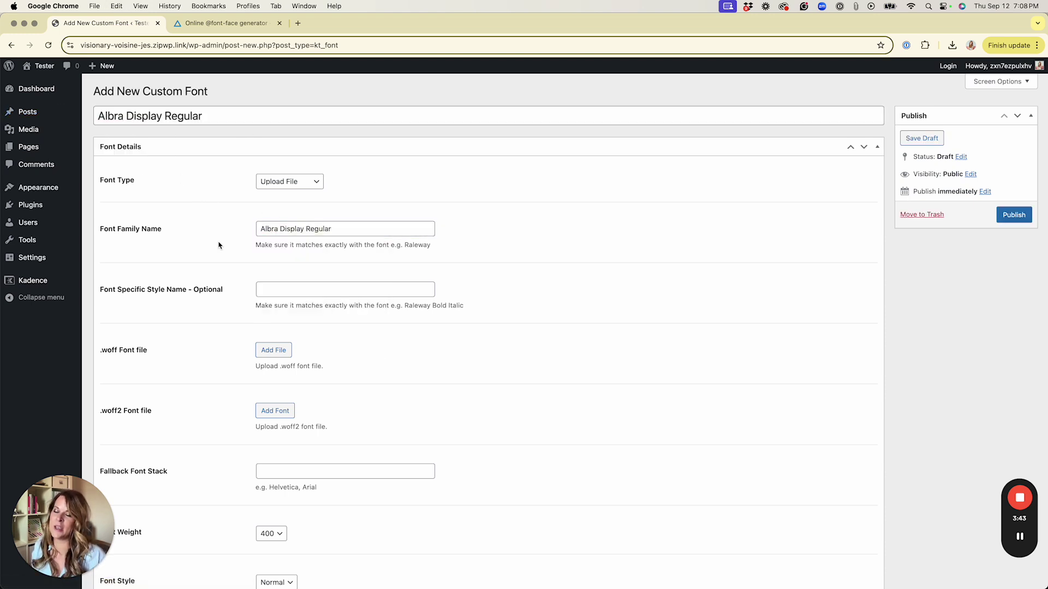
{"action": "double_click", "coordinate": [327, 229]}
{"action": "left_click", "coordinate": [176, 252]}
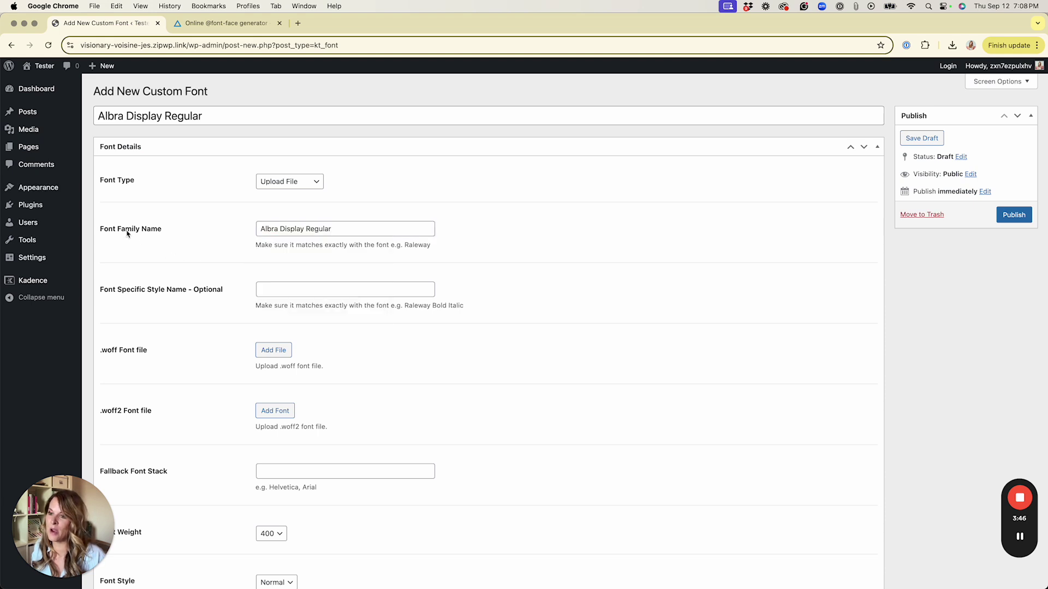
{"action": "double_click", "coordinate": [322, 230]}
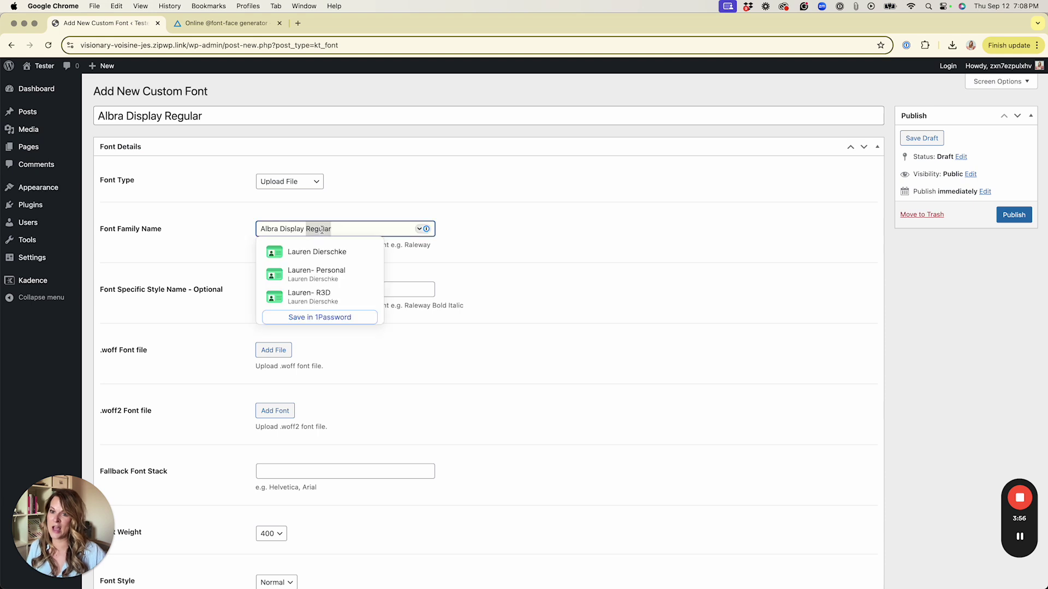
{"action": "key", "text": "BackSpace"}
{"action": "left_click", "coordinate": [204, 255]}
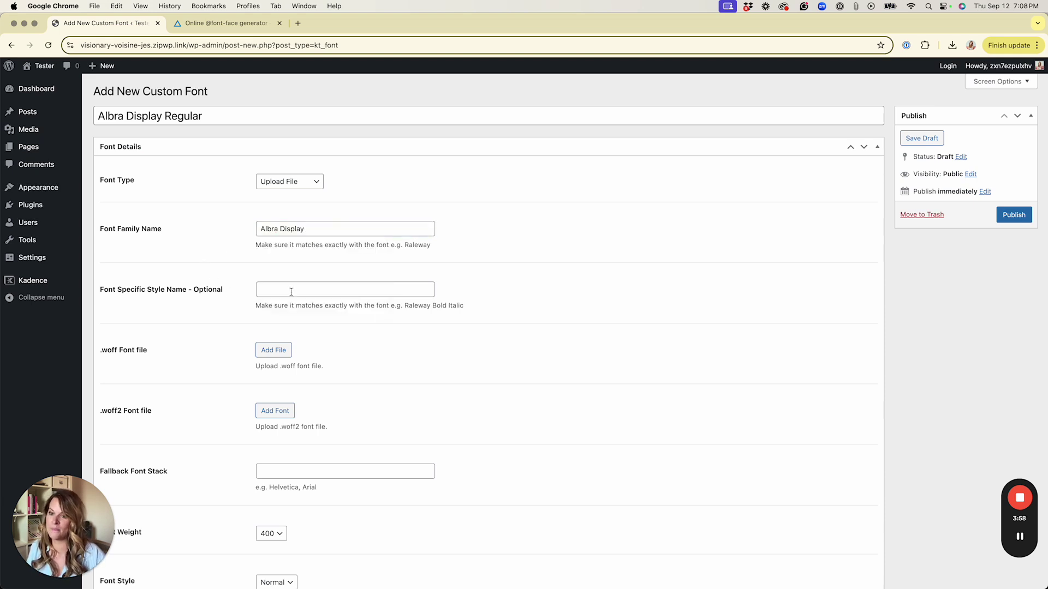
Step: Set the optional font specific style name to "Albra Display Regular"
{"action": "left_click", "coordinate": [307, 287]}
{"action": "type", "text": "Albra Display Regular"}
{"action": "left_click", "coordinate": [541, 286]}
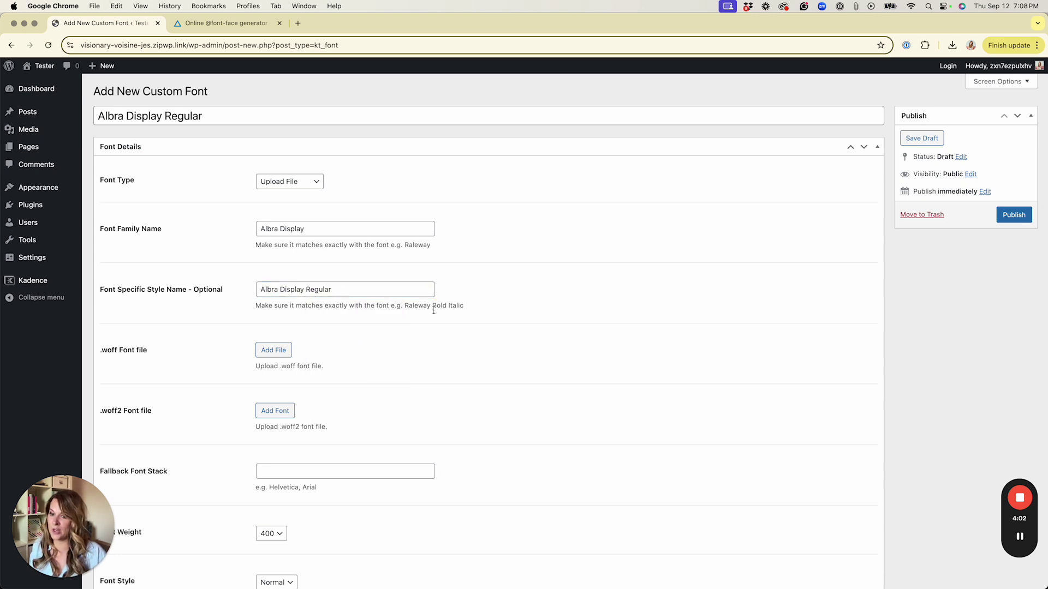
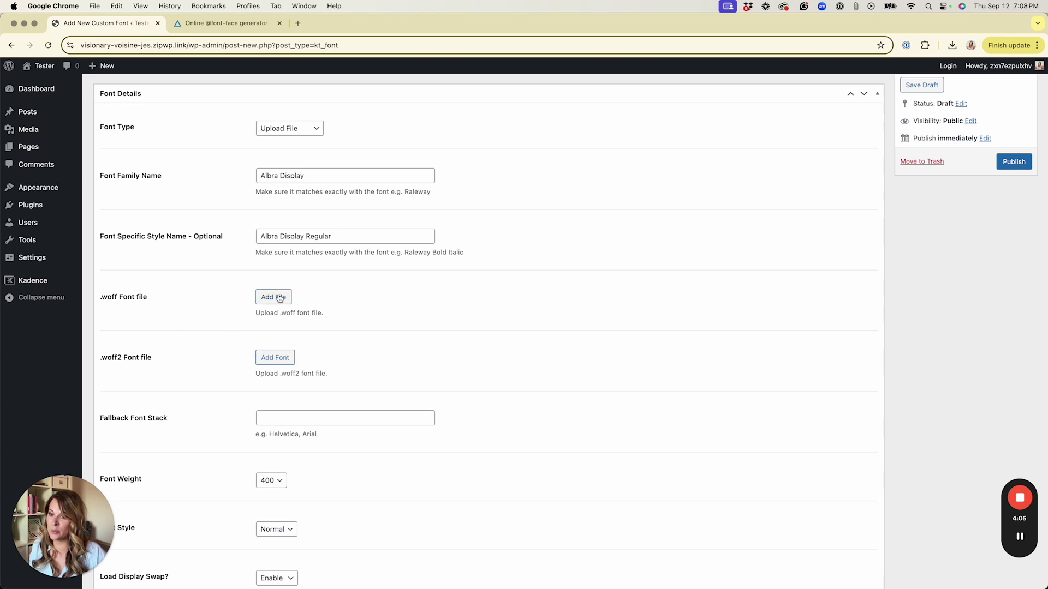
Step: Upload Albra-Display-Regular.woff and Albra-Display-Regular.woff2 from Finder's WEB folder to the media library through the .woff font file chooser
{"action": "left_click", "coordinate": [273, 296]}
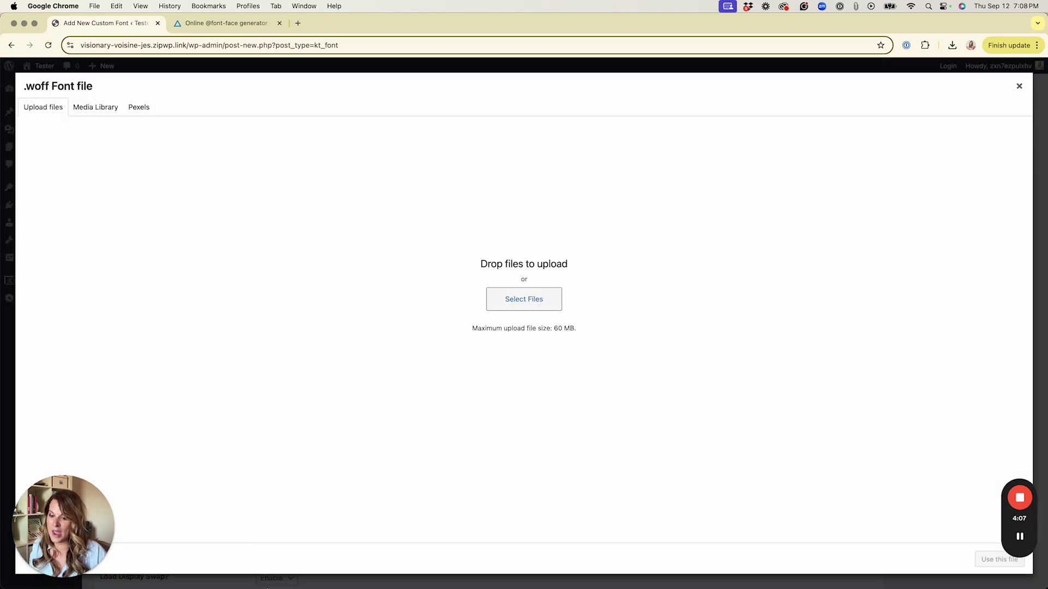
{"action": "left_click", "coordinate": [215, 580]}
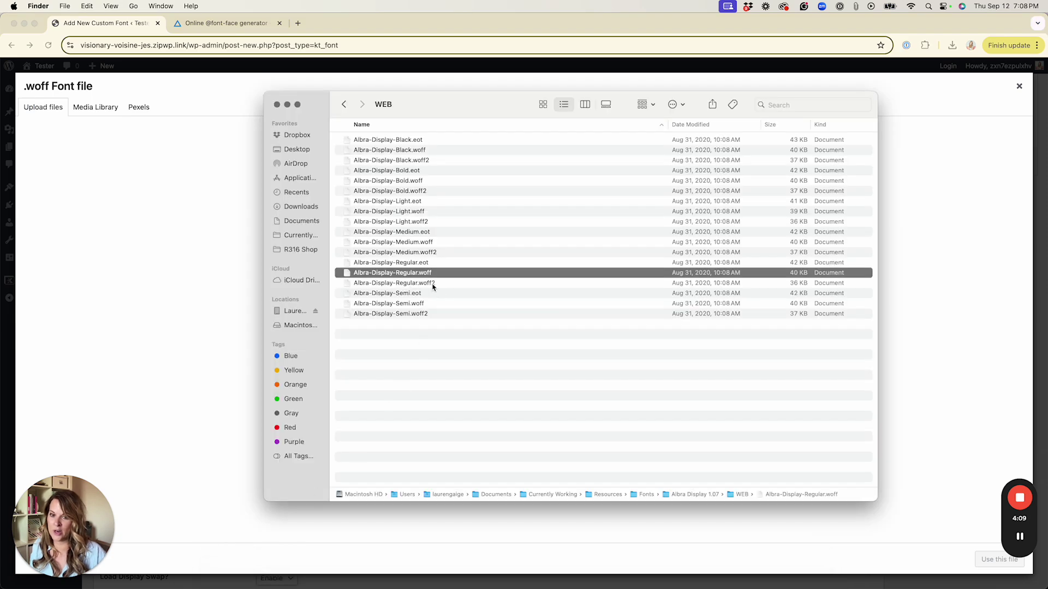
{"action": "left_click", "coordinate": [433, 282], "text": "shift"}
{"action": "left_click_drag", "start_coordinate": [433, 282], "coordinate": [191, 305]}
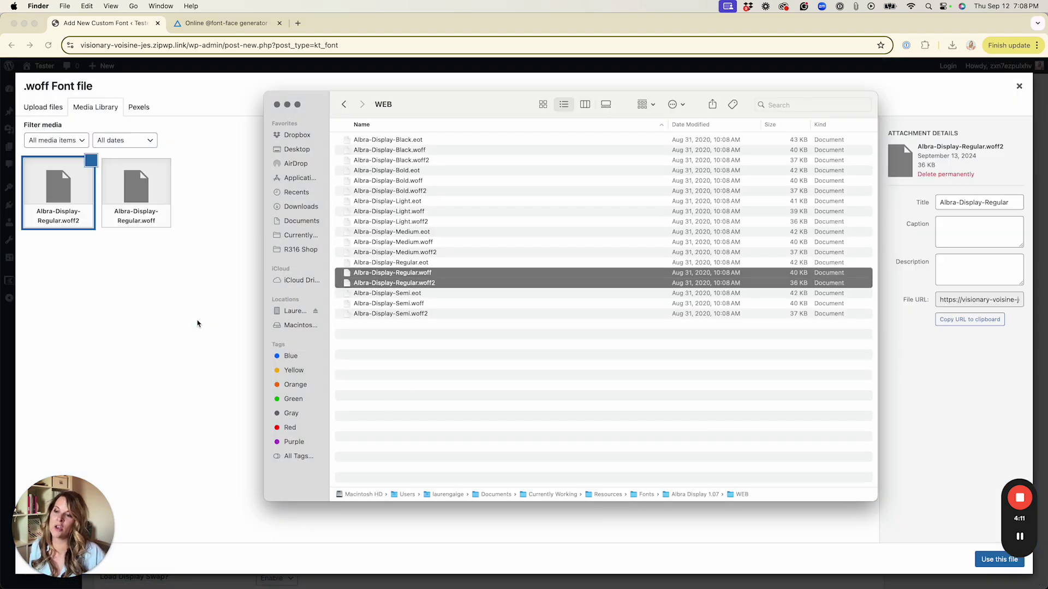
Step: Assign Albra-Display-Regular.woff as the .woff font file and Albra-Display-Regular.woff2 as the .woff2 font file from the media library
{"action": "left_click", "coordinate": [169, 311]}
{"action": "left_click", "coordinate": [152, 180]}
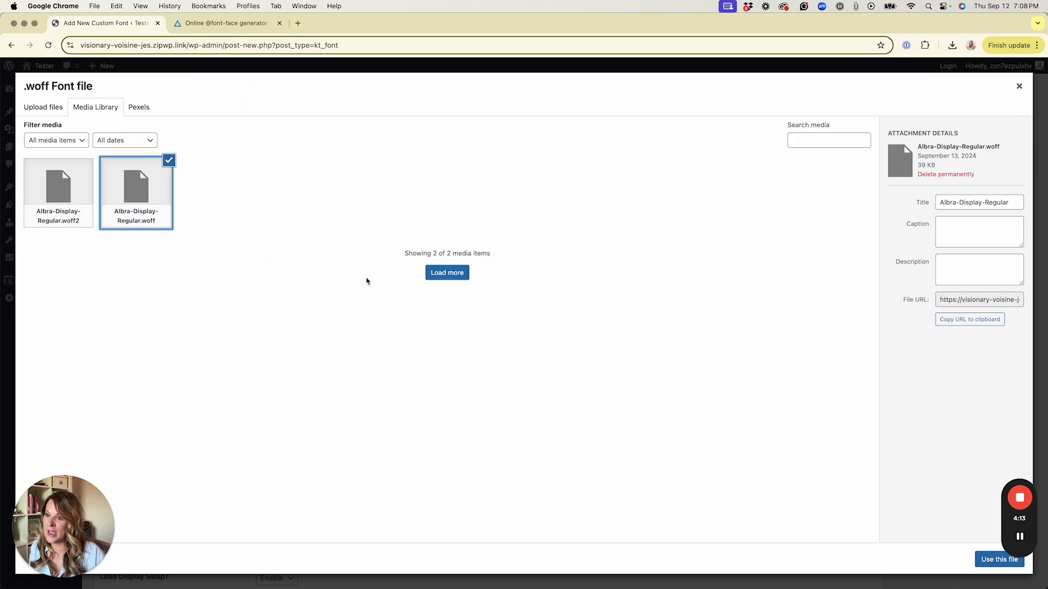
{"action": "left_click", "coordinate": [987, 562]}
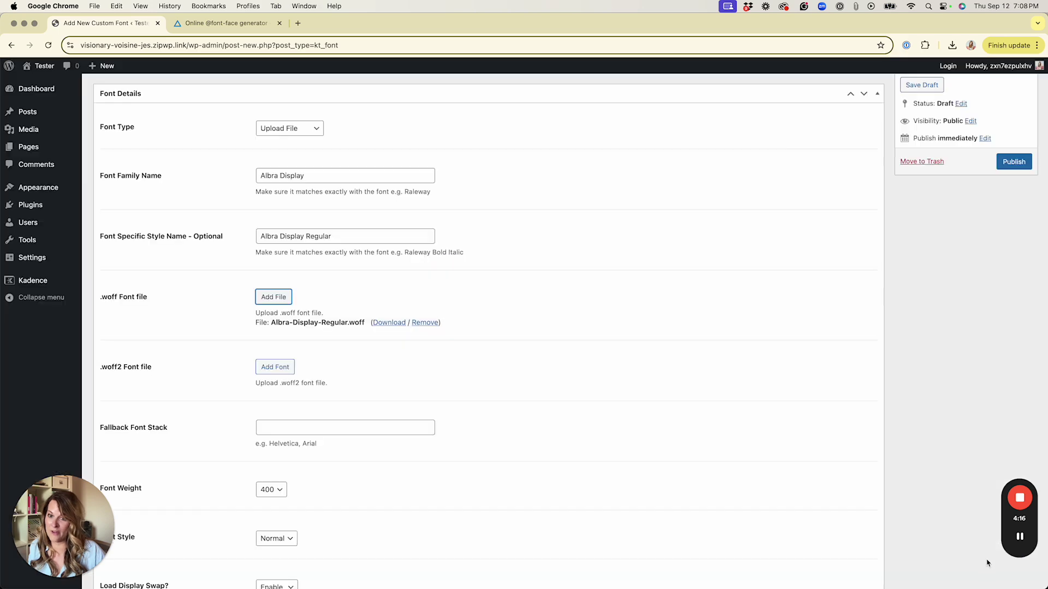
{"action": "left_click", "coordinate": [275, 367]}
{"action": "left_click", "coordinate": [57, 184]}
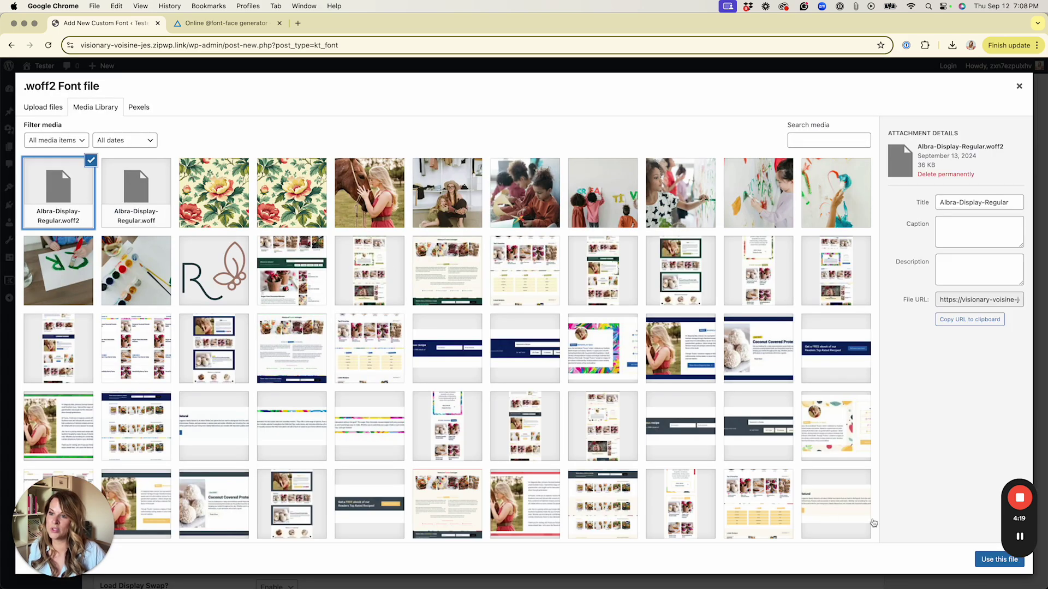
{"action": "left_click", "coordinate": [999, 560]}
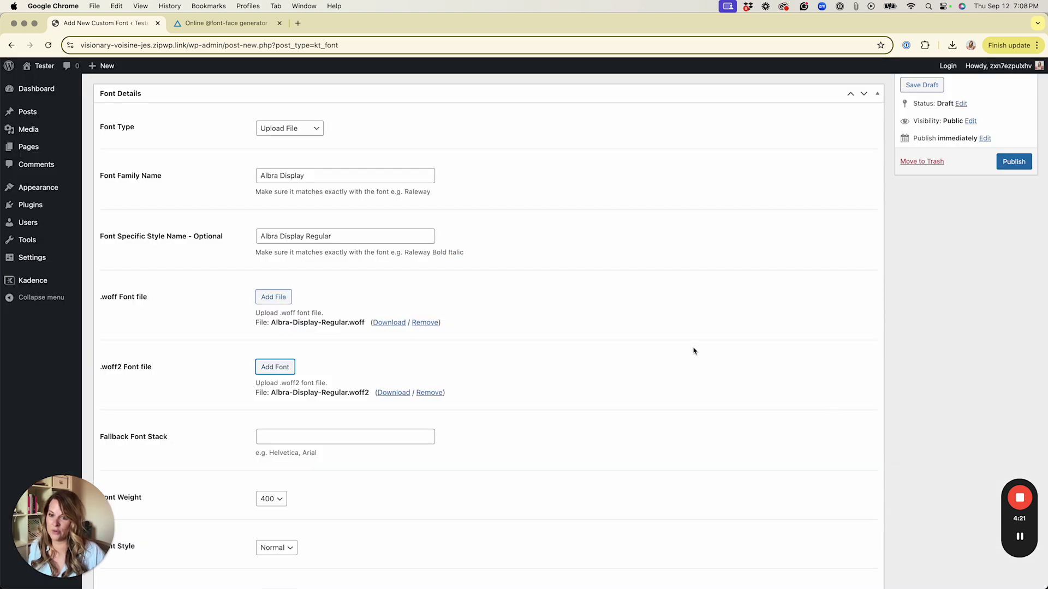
Step: Select 400 as the font weight for the Albra Display Regular font
{"action": "scroll", "coordinate": [605, 341], "scroll_direction": "down", "scroll_amount": 3}
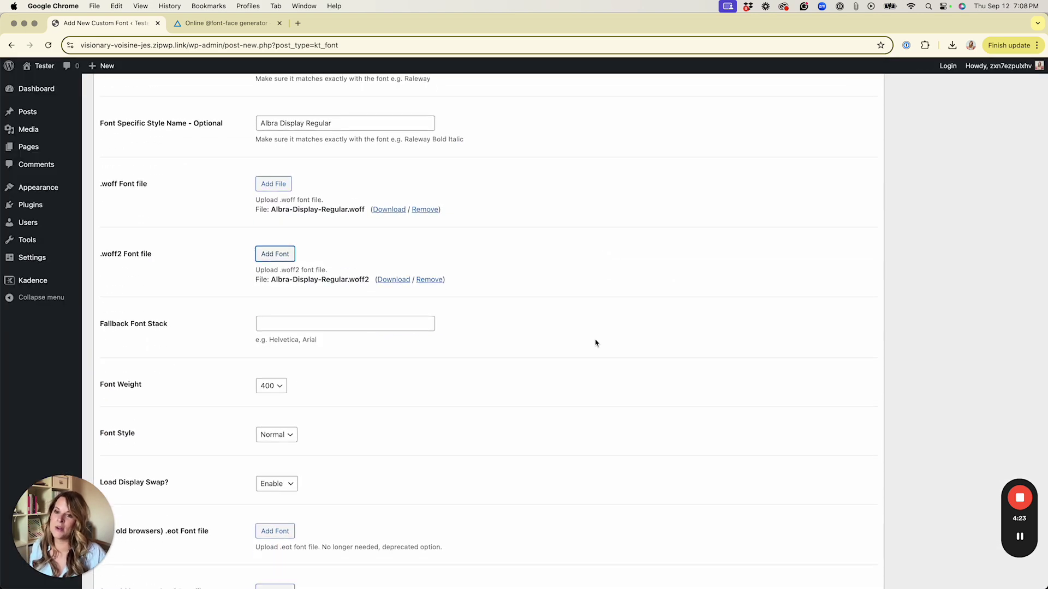
{"action": "scroll", "coordinate": [595, 342], "scroll_direction": "down", "scroll_amount": 2}
{"action": "scroll", "coordinate": [579, 336], "scroll_direction": "down", "scroll_amount": 1}
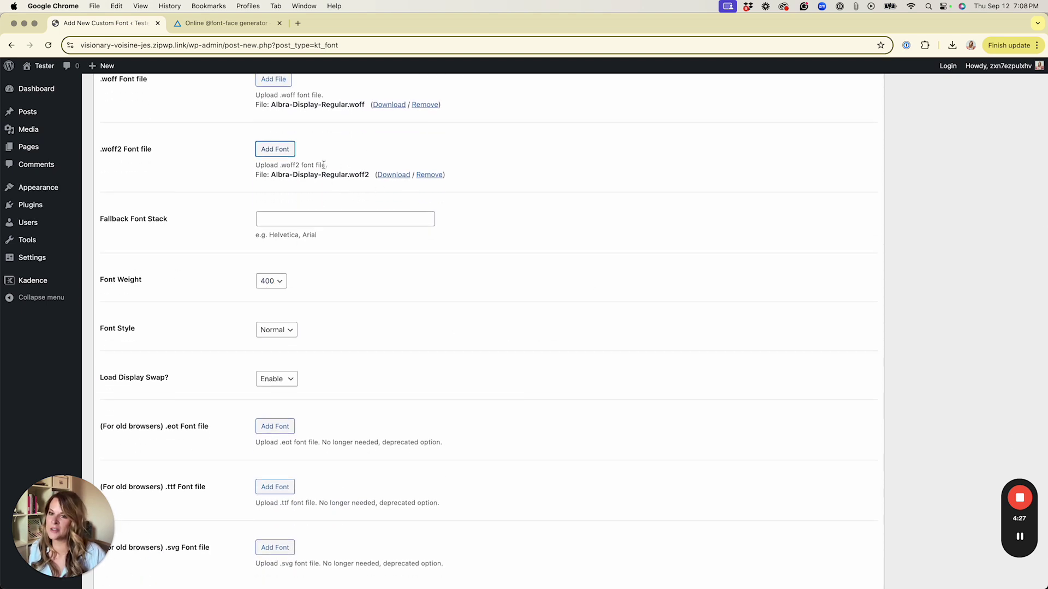
{"action": "left_click", "coordinate": [283, 282]}
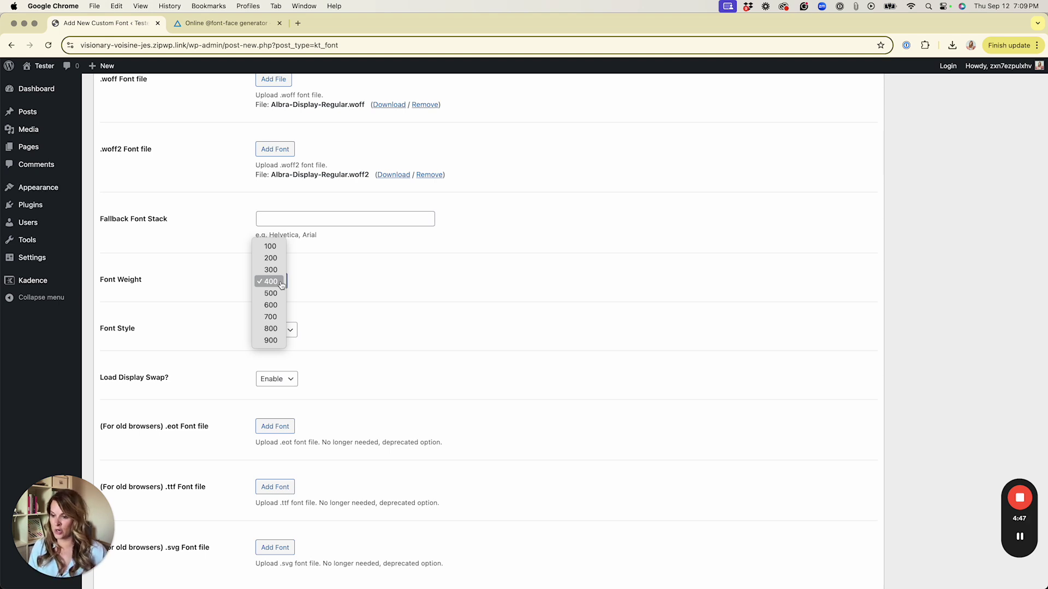
{"action": "left_click", "coordinate": [281, 284]}
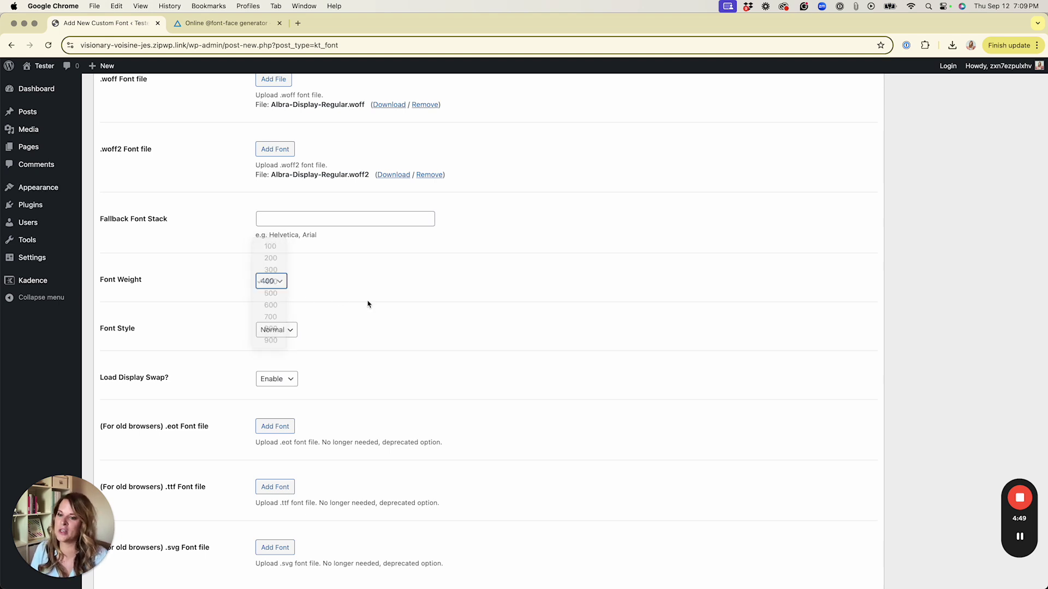
Step: Publish the Albra Display Regular custom font
{"action": "scroll", "coordinate": [370, 313], "scroll_direction": "up", "scroll_amount": 1}
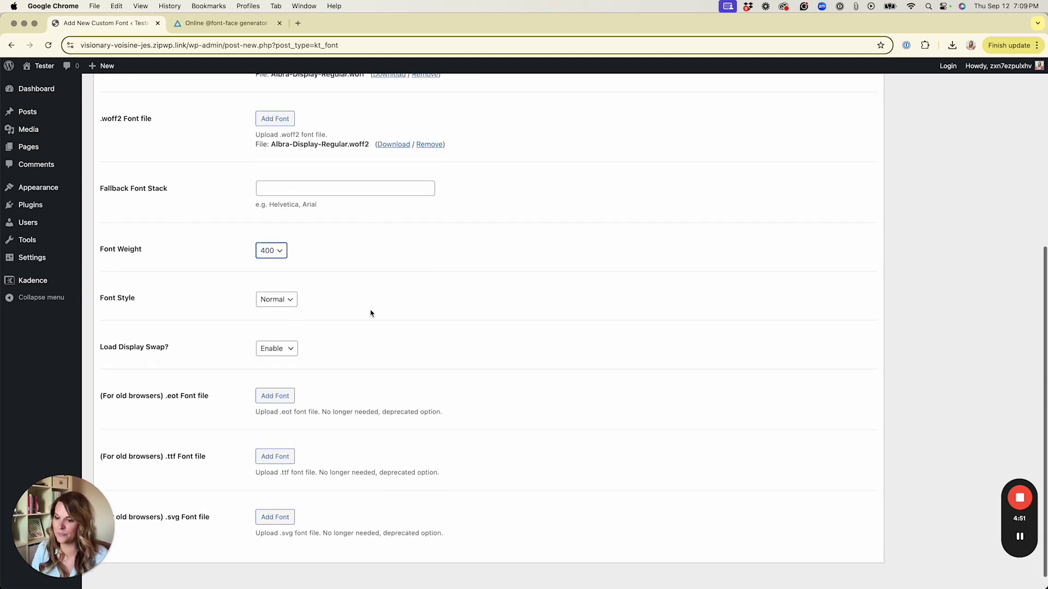
{"action": "scroll", "coordinate": [371, 313], "scroll_direction": "down", "scroll_amount": 3}
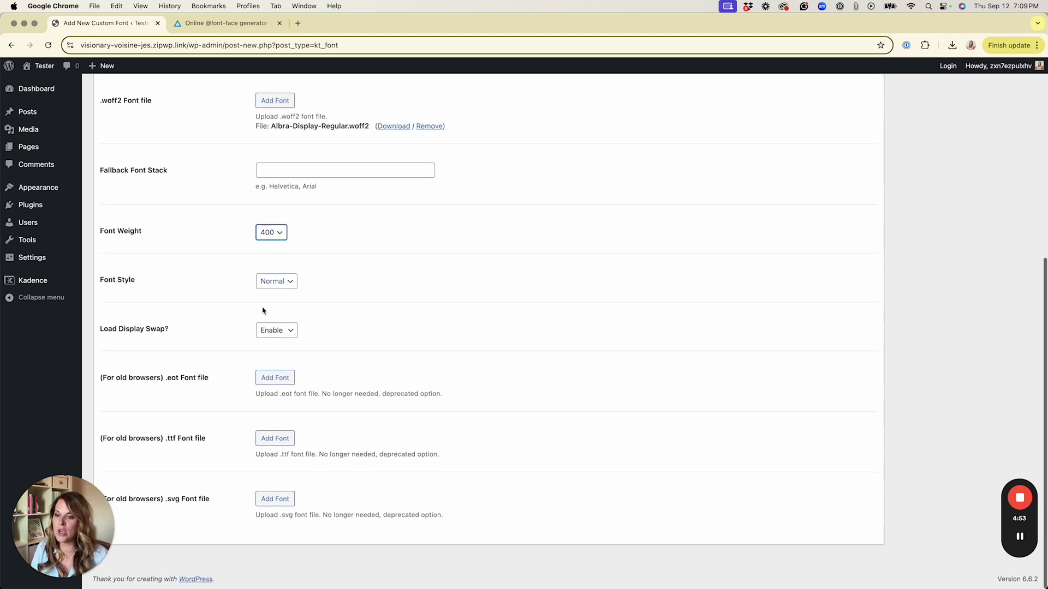
{"action": "scroll", "coordinate": [461, 389], "scroll_direction": "up", "scroll_amount": 12}
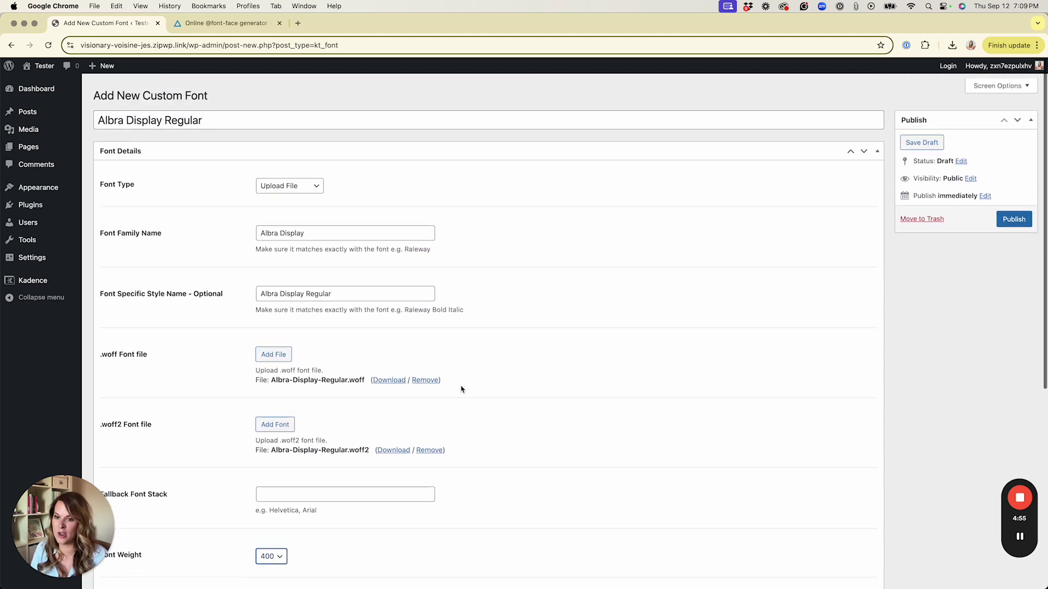
{"action": "left_click", "coordinate": [1014, 214]}
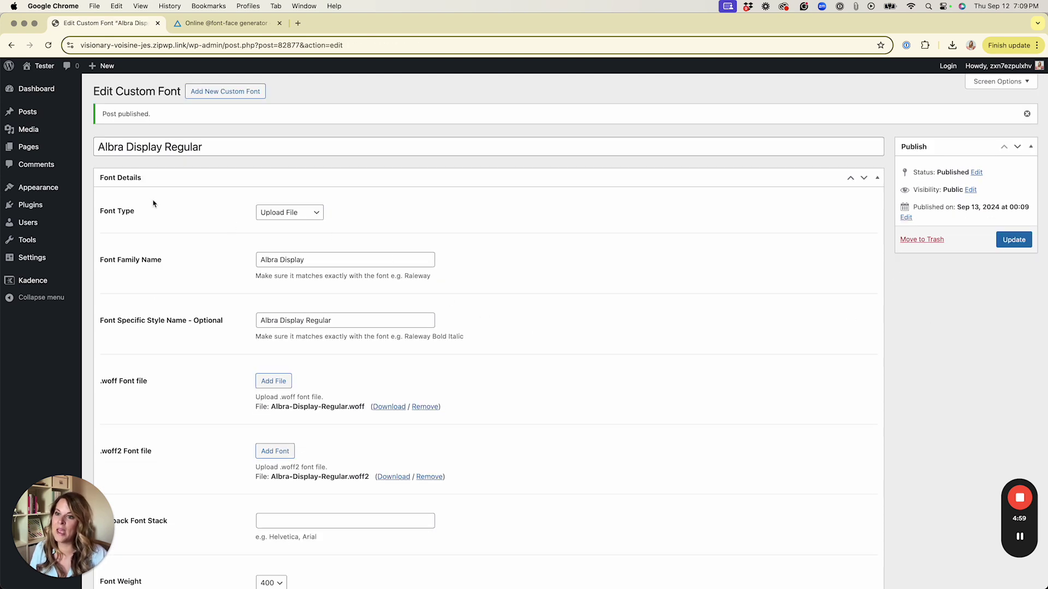
Step: Start another new custom font and title it "Albra Display Bold", reusing the copied Regular title with its last word replaced
{"action": "left_click", "coordinate": [223, 92]}
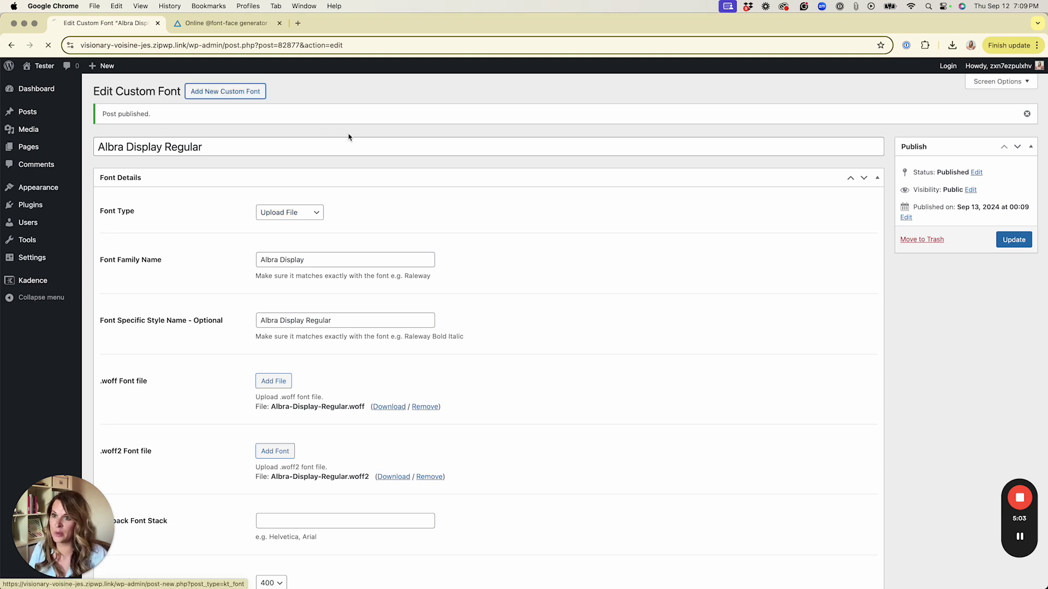
{"action": "type", "text": "Albra Display Regular"}
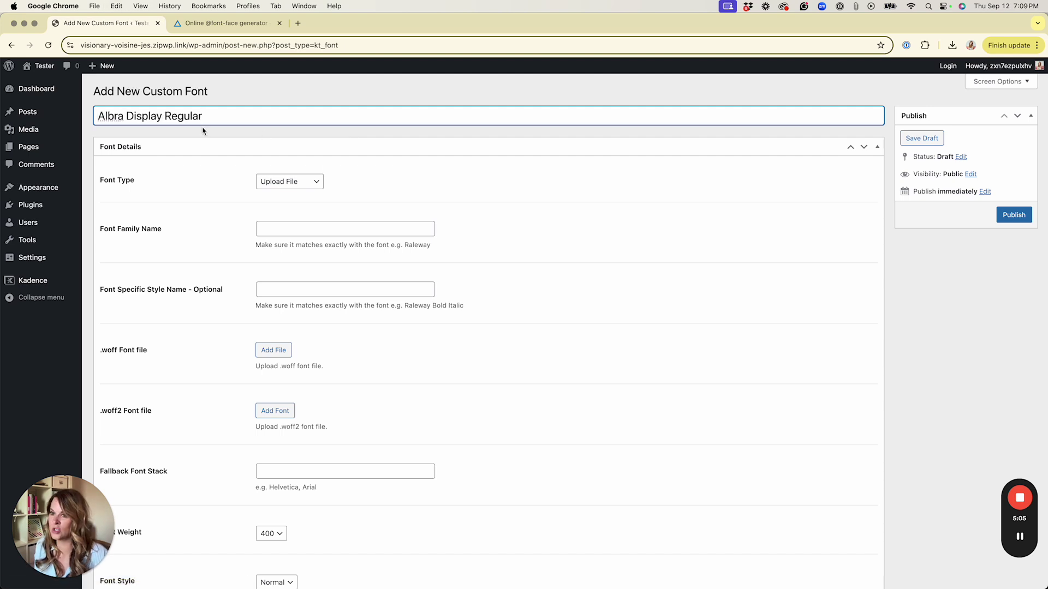
{"action": "double_click", "coordinate": [189, 115]}
{"action": "type", "text": "Bold"}
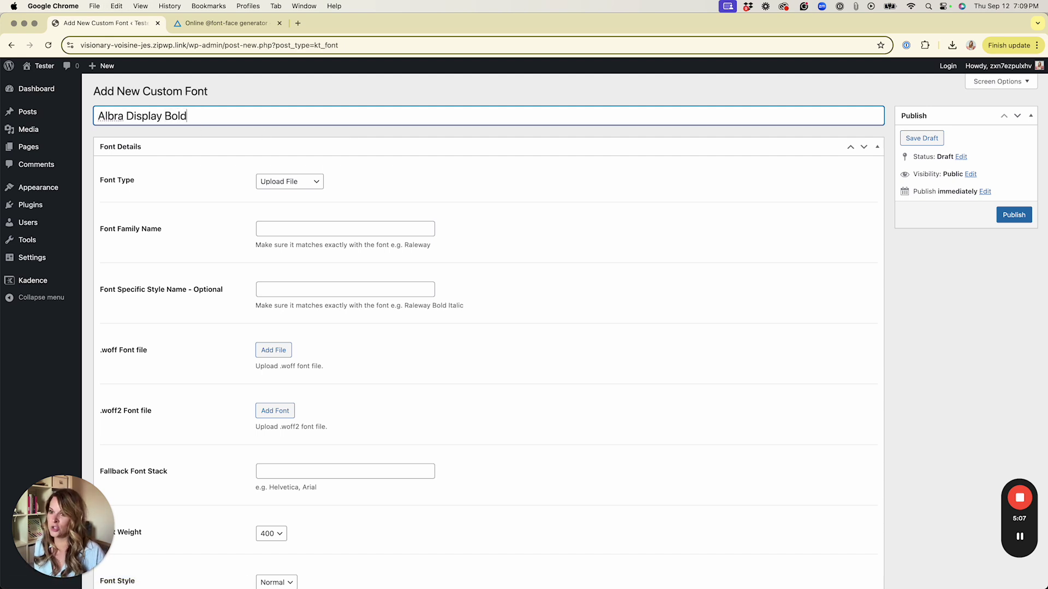
Step: Set the new bold font's family name to "Albra Display", reusing the copied title without the word Regular
{"action": "left_click", "coordinate": [261, 229]}
{"action": "key", "text": "super+v"}
{"action": "double_click", "coordinate": [315, 229]}
{"action": "key", "text": "BackSpace"}
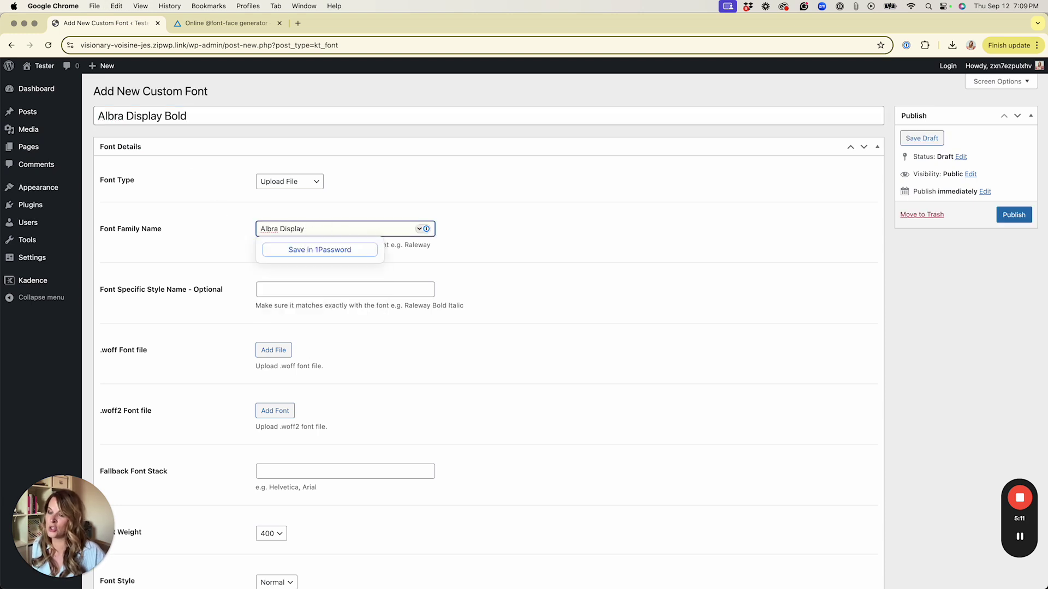
{"action": "left_click", "coordinate": [199, 245]}
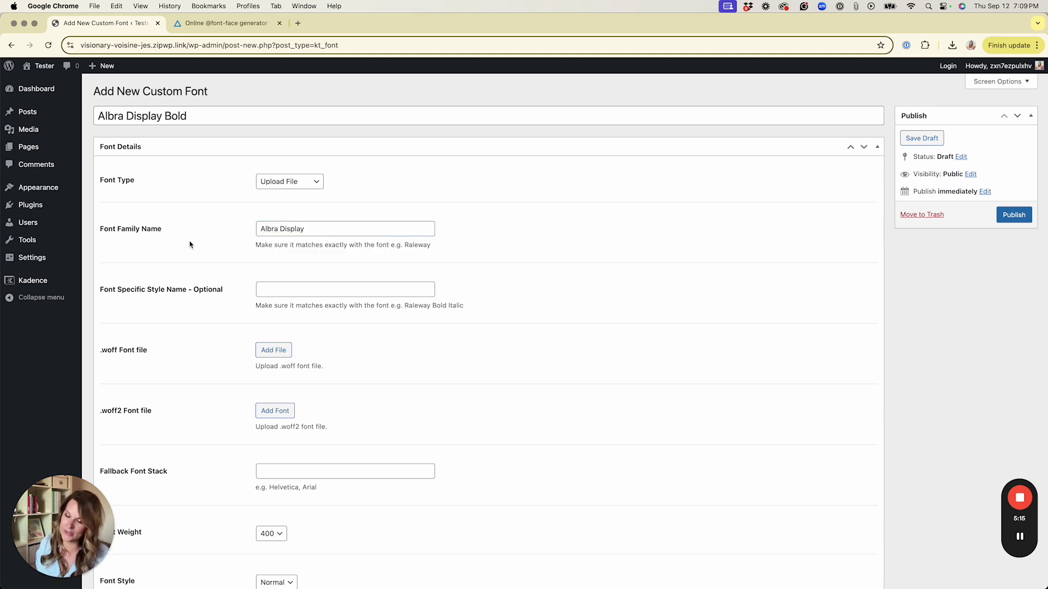
Step: Set the optional font specific style name to "Albra Display Bold", replacing Regular in the copied text
{"action": "left_click", "coordinate": [266, 291]}
{"action": "left_click", "coordinate": [322, 367]}
{"action": "double_click", "coordinate": [322, 289]}
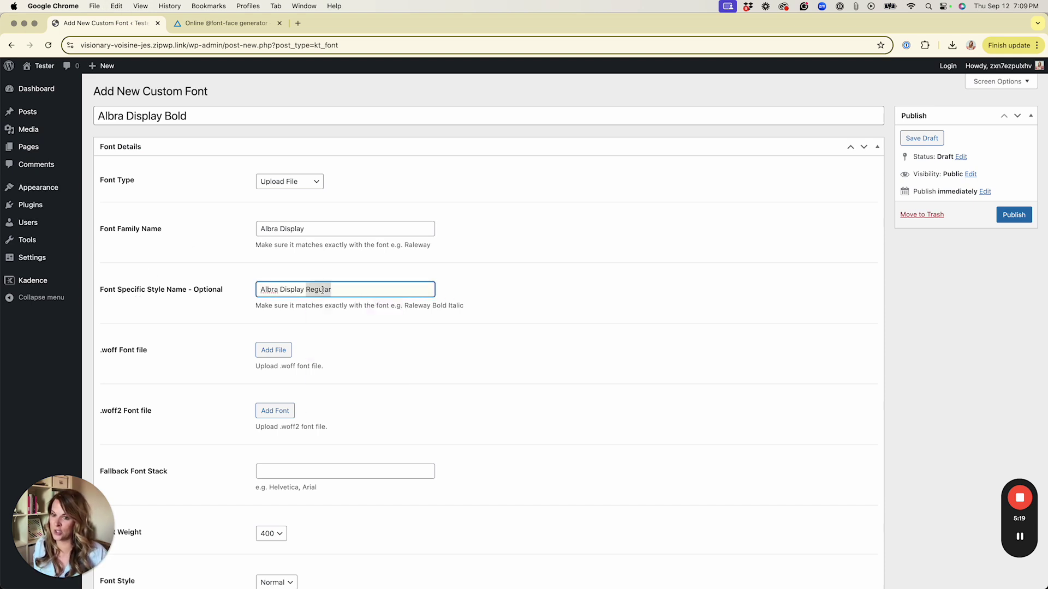
{"action": "type", "text": "Bold"}
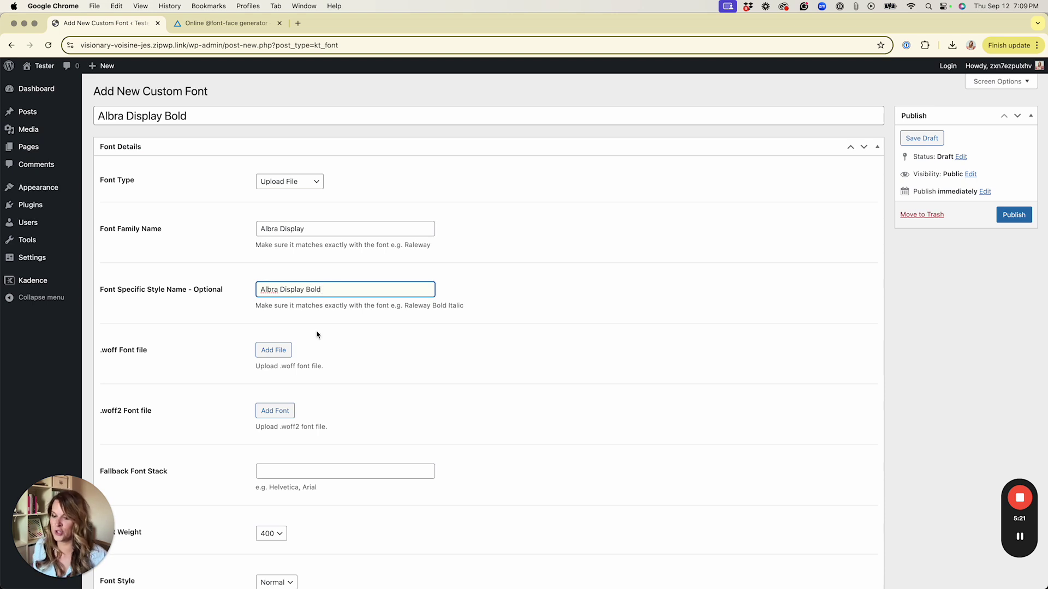
Step: Upload Albra-Display-Bold.woff and Albra-Display-Bold.woff2 from Finder's WEB folder to the media library through the .woff font file chooser
{"action": "left_click", "coordinate": [282, 350]}
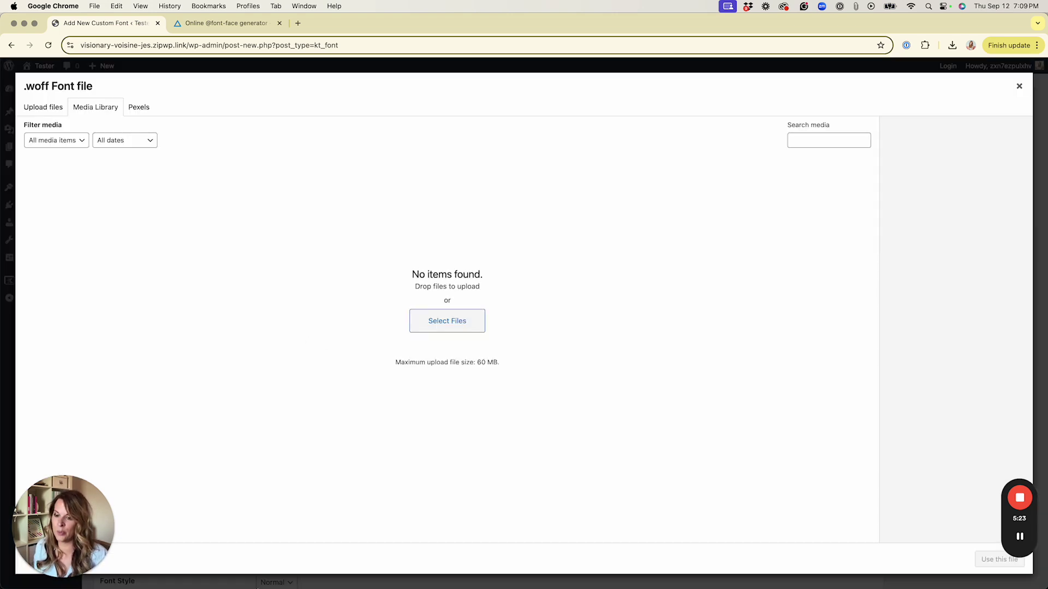
{"action": "left_click", "coordinate": [220, 574]}
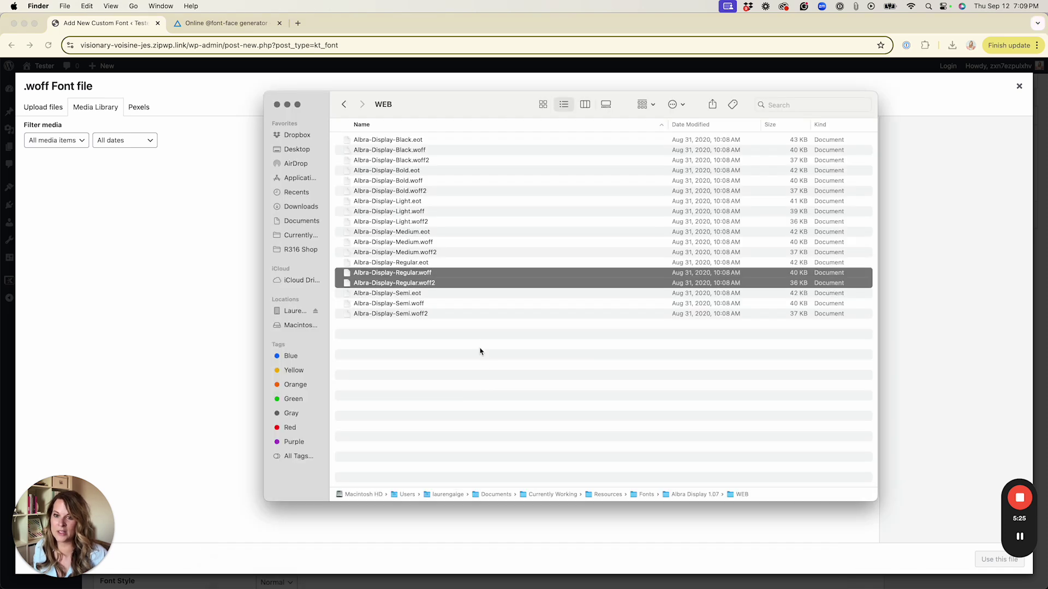
{"action": "left_click", "coordinate": [414, 181]}
{"action": "left_click", "coordinate": [430, 191], "text": "super"}
{"action": "left_click_drag", "start_coordinate": [392, 184], "coordinate": [206, 320]}
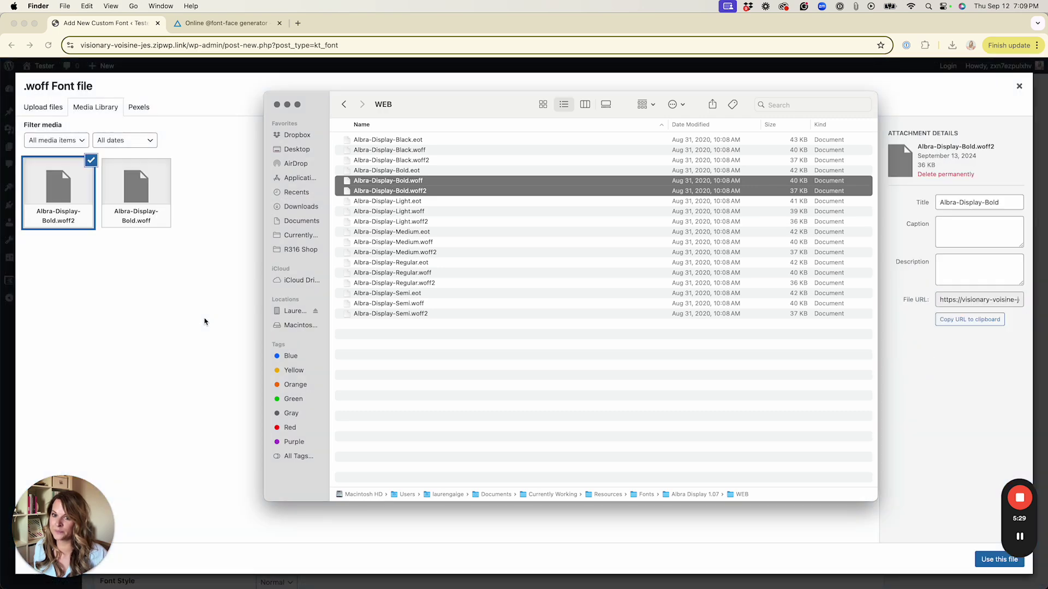
Step: Back in the browser, assign Albra-Display-Bold.woff as the .woff font file and Albra-Display-Bold.woff2 as the .woff2 font file
{"action": "left_click", "coordinate": [200, 322]}
{"action": "left_click", "coordinate": [154, 195]}
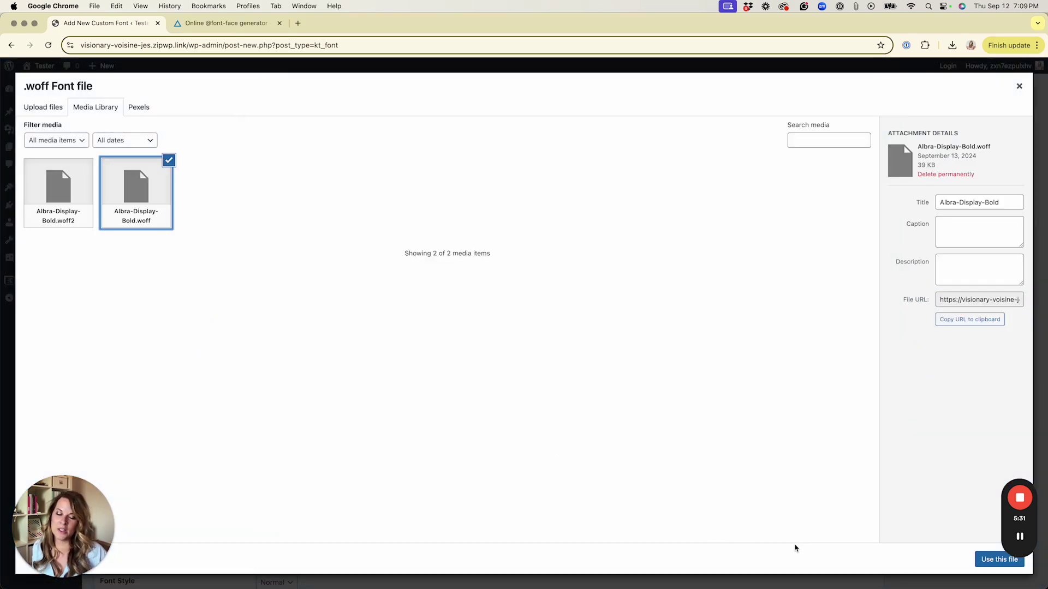
{"action": "left_click", "coordinate": [999, 560]}
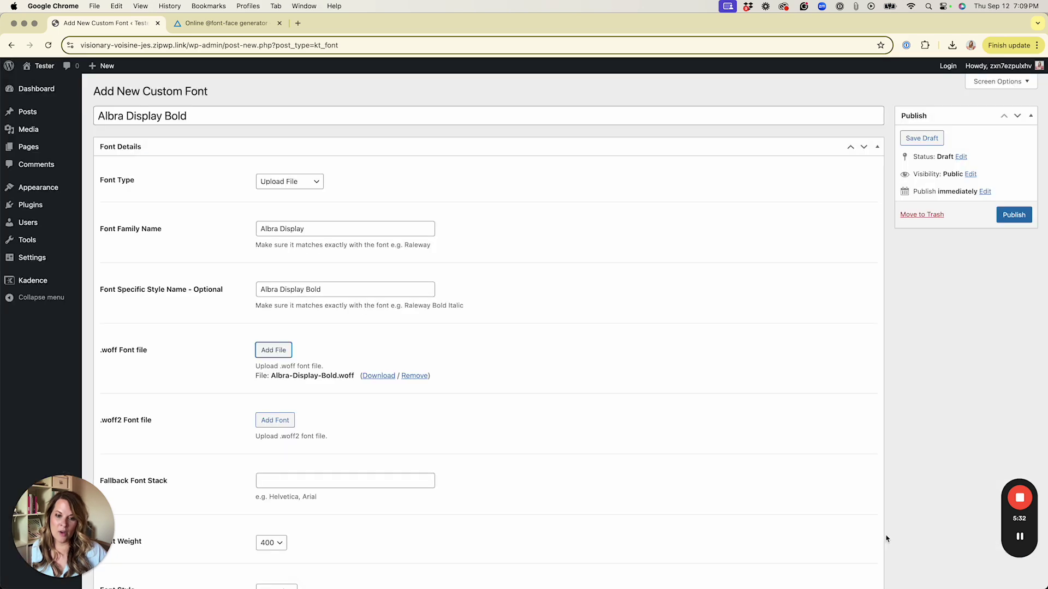
{"action": "left_click", "coordinate": [276, 421]}
{"action": "left_click", "coordinate": [82, 194]}
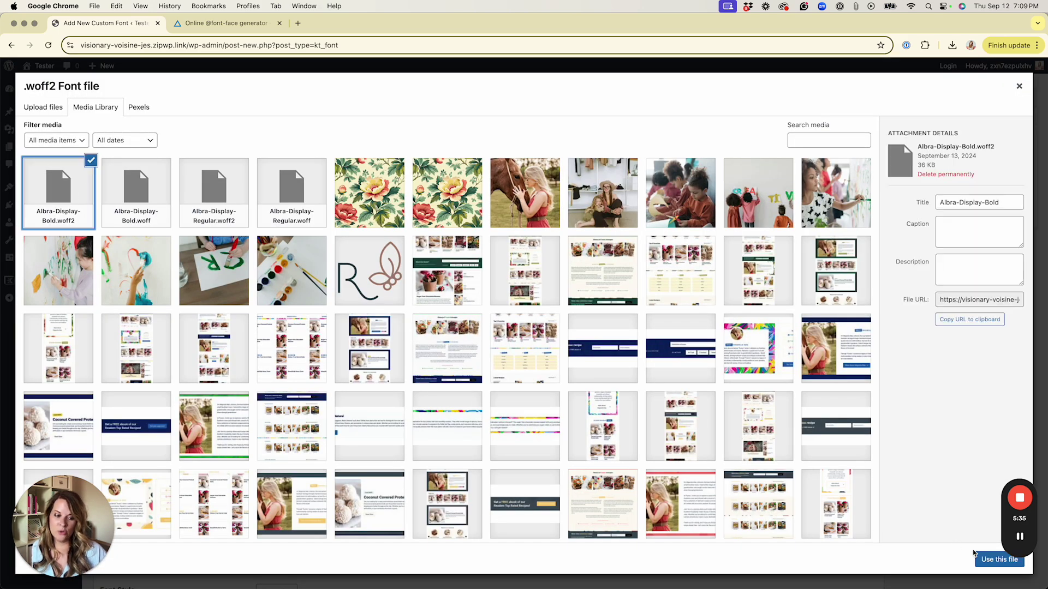
{"action": "left_click", "coordinate": [993, 559]}
Step: Set the font weight to 700 and publish the Albra Display Bold custom font
{"action": "scroll", "coordinate": [526, 365], "scroll_direction": "down", "scroll_amount": 5}
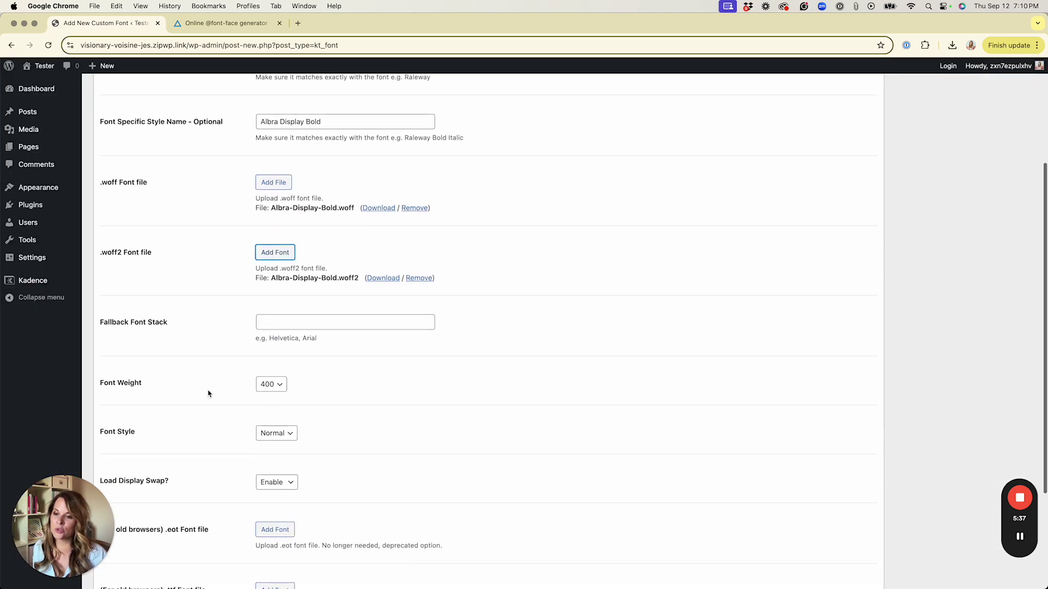
{"action": "left_click", "coordinate": [275, 390]}
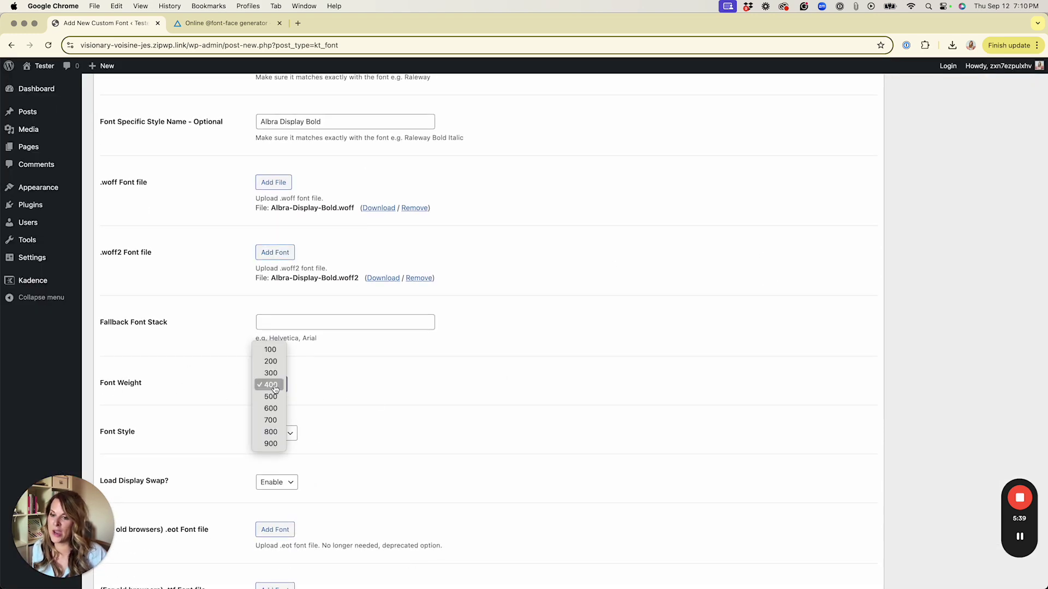
{"action": "left_click", "coordinate": [277, 420]}
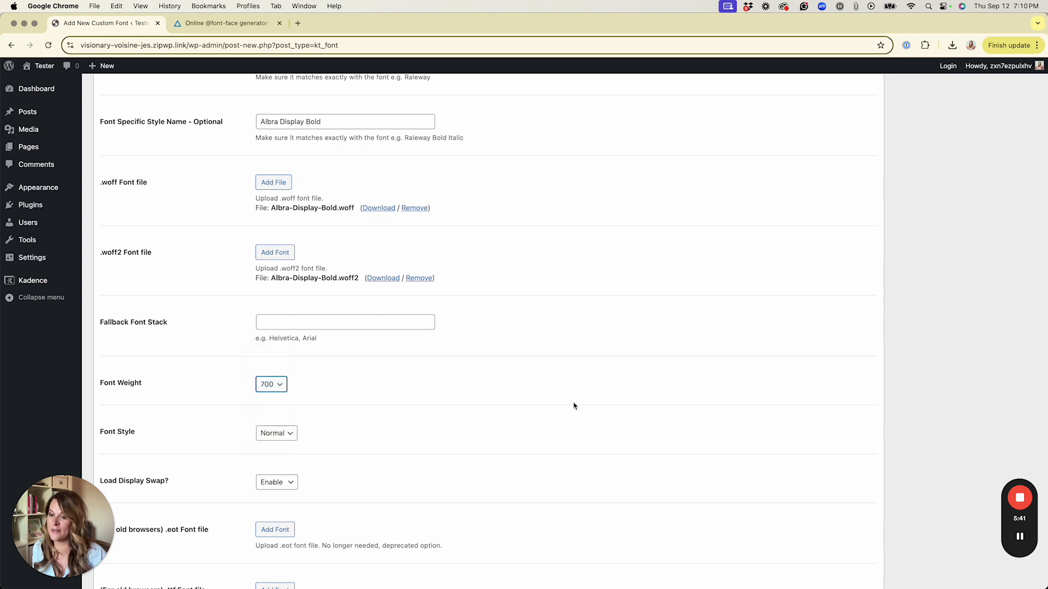
{"action": "scroll", "coordinate": [680, 344], "scroll_direction": "up", "scroll_amount": 5}
{"action": "left_click", "coordinate": [1013, 217]}
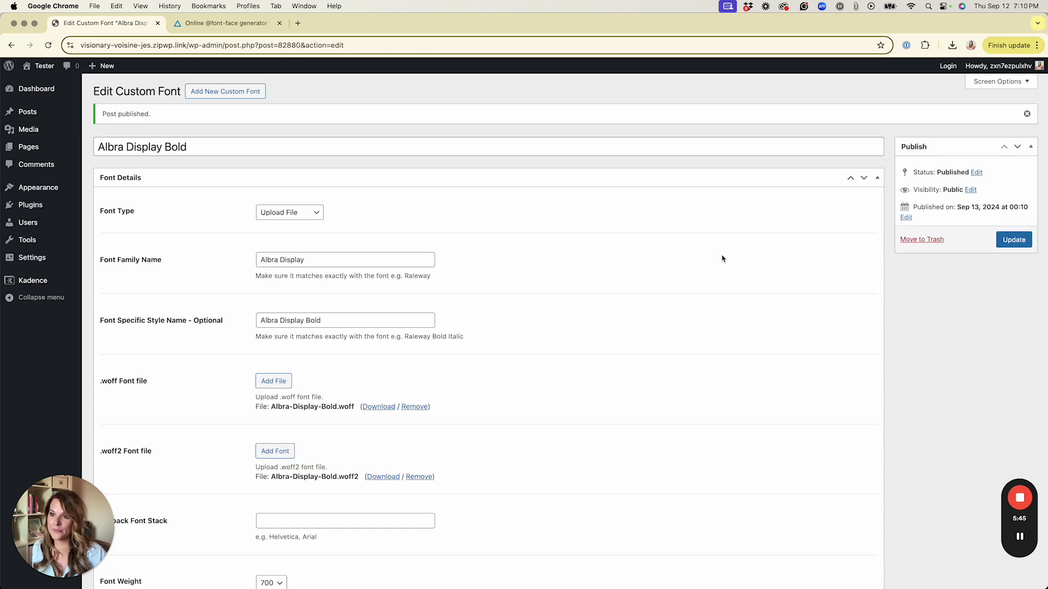
{"action": "scroll", "coordinate": [254, 213], "scroll_direction": "down", "scroll_amount": 1}
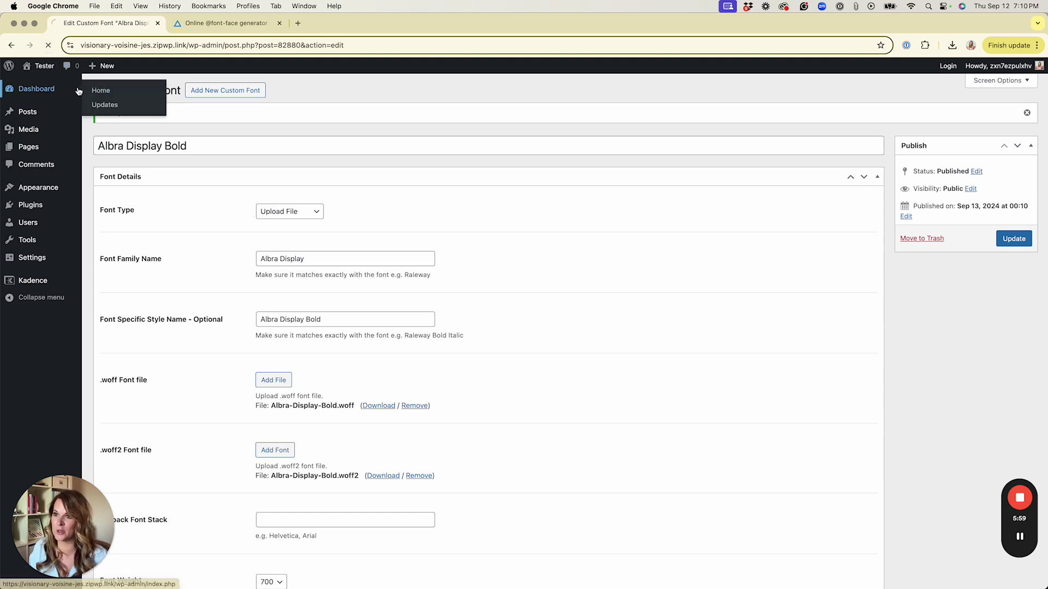
Step: Open the theme Customizer's Typography settings under Colors & Fonts and go to the Heading Font Family option
{"action": "mouse_move", "coordinate": [50, 94]}
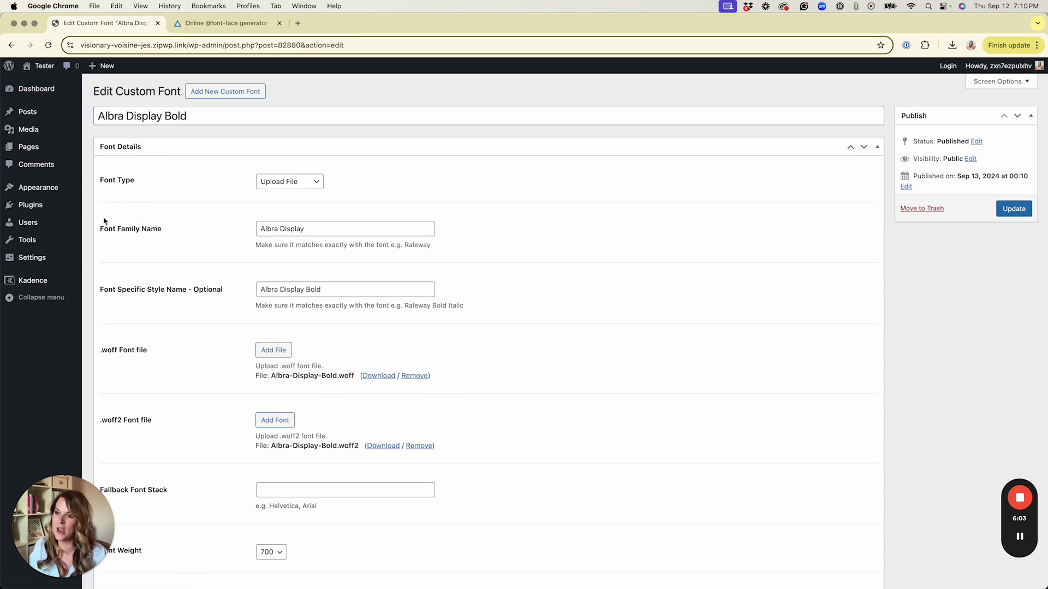
{"action": "mouse_move", "coordinate": [64, 194]}
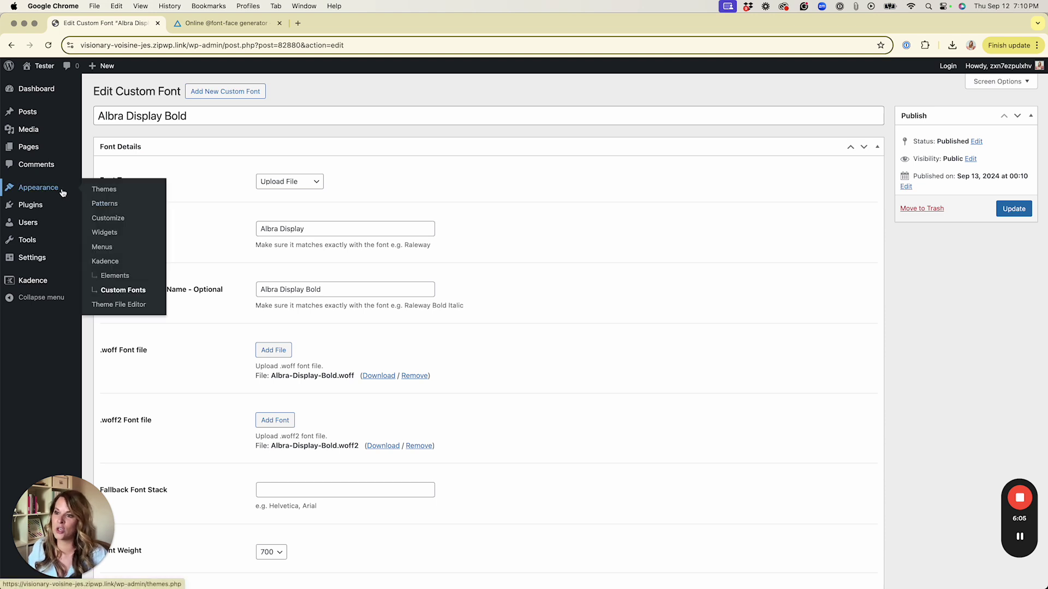
{"action": "left_click", "coordinate": [121, 218]}
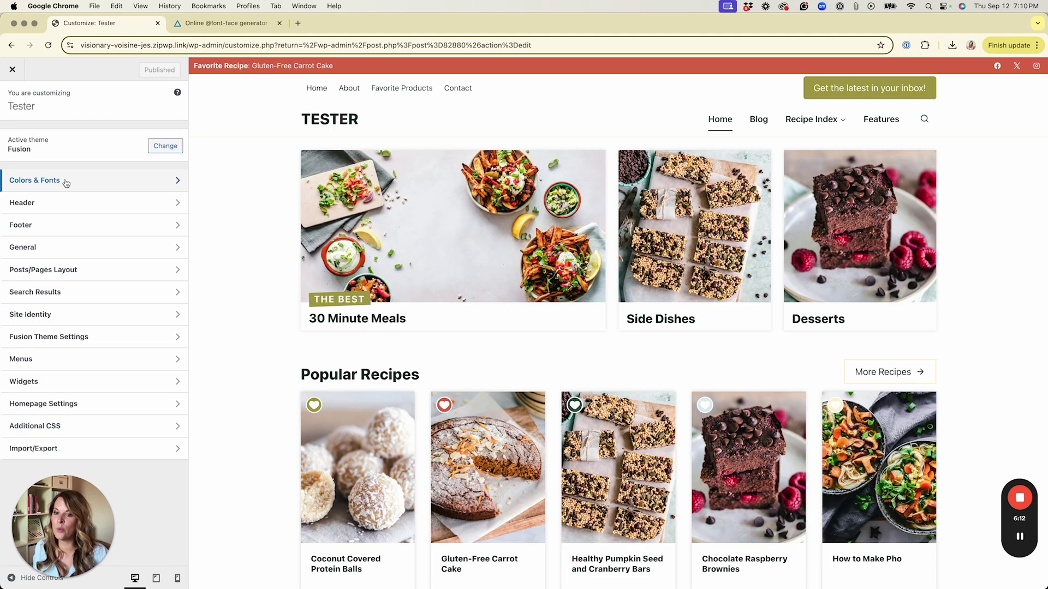
{"action": "left_click", "coordinate": [65, 183]}
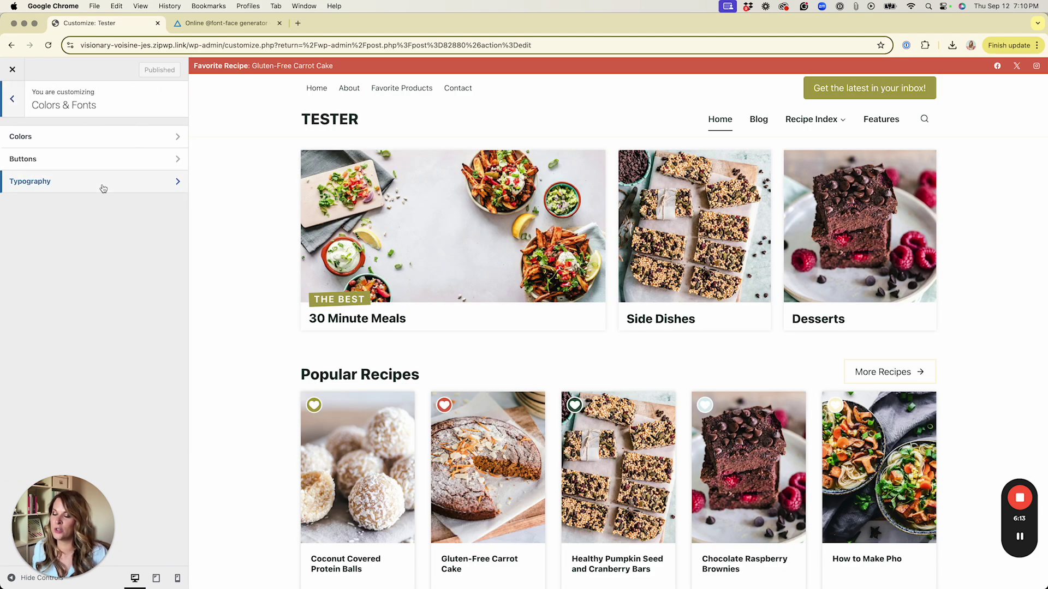
{"action": "left_click", "coordinate": [100, 184]}
{"action": "scroll", "coordinate": [83, 221], "scroll_direction": "down", "scroll_amount": 2}
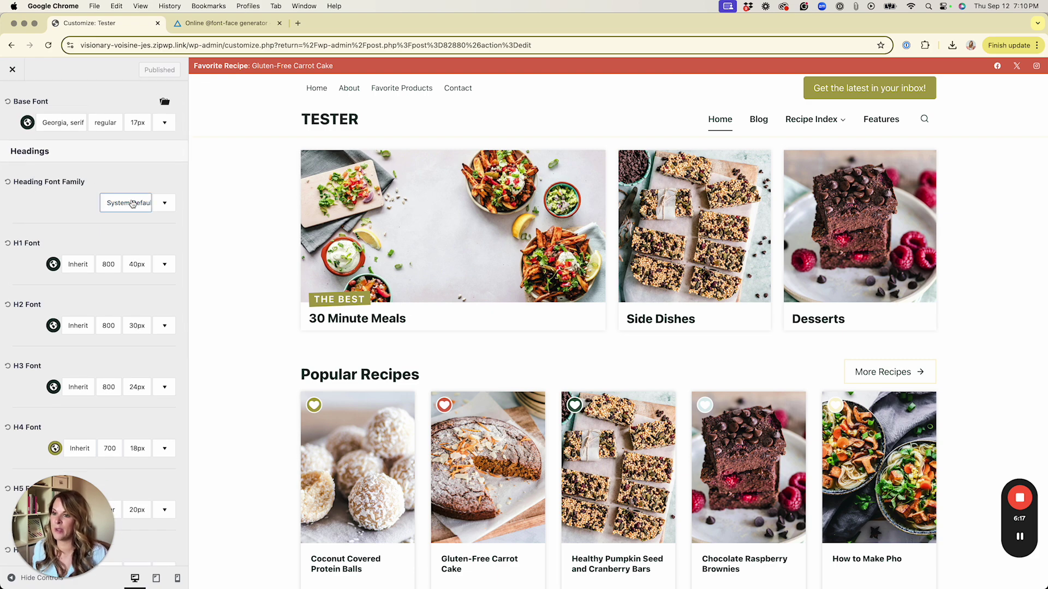
Step: Set the Heading Font Family to Albra Display and check the headings down the site preview
{"action": "left_click", "coordinate": [131, 204]}
{"action": "scroll", "coordinate": [133, 299], "scroll_direction": "up", "scroll_amount": 1}
{"action": "scroll", "coordinate": [132, 299], "scroll_direction": "up", "scroll_amount": 2}
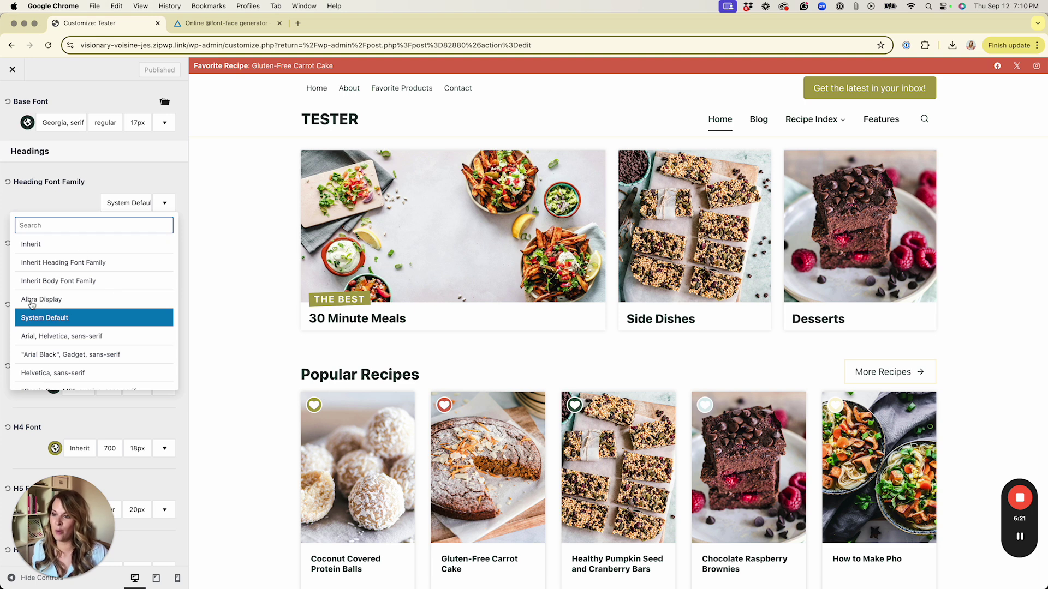
{"action": "left_click", "coordinate": [48, 303]}
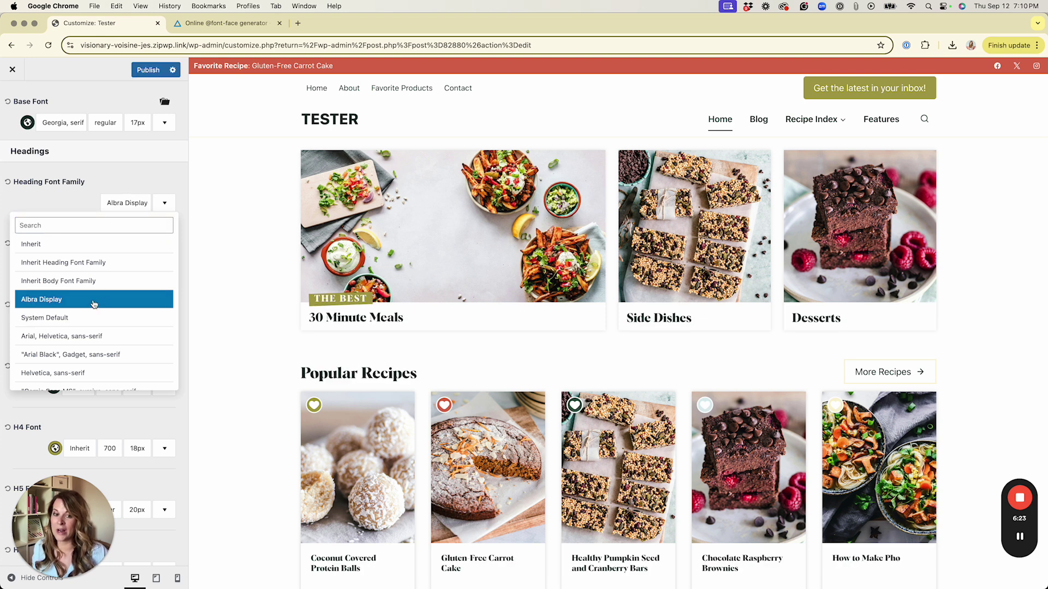
{"action": "scroll", "coordinate": [650, 218], "scroll_direction": "down", "scroll_amount": 3}
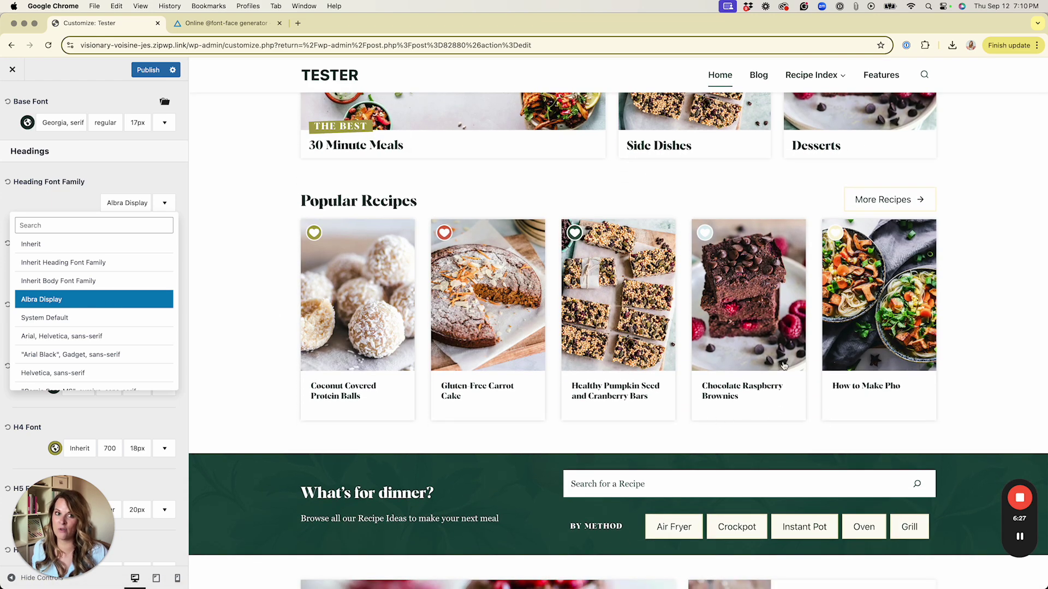
{"action": "scroll", "coordinate": [715, 420], "scroll_direction": "down", "scroll_amount": 6}
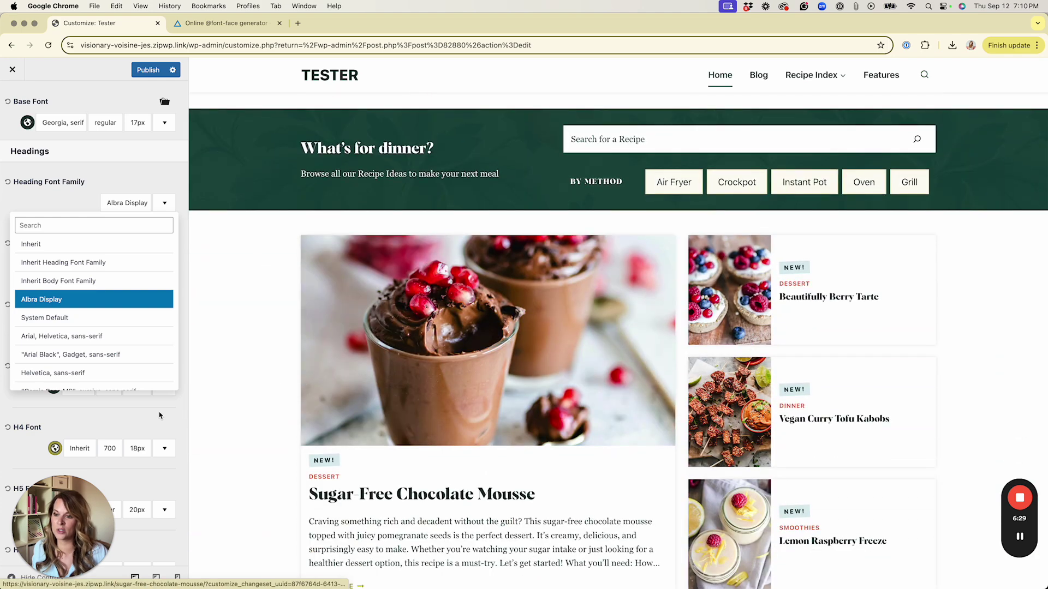
{"action": "left_click", "coordinate": [146, 423]}
Step: Set the H2 Font weight to 400 in the Typography headings settings
{"action": "scroll", "coordinate": [148, 305], "scroll_direction": "down", "scroll_amount": 2}
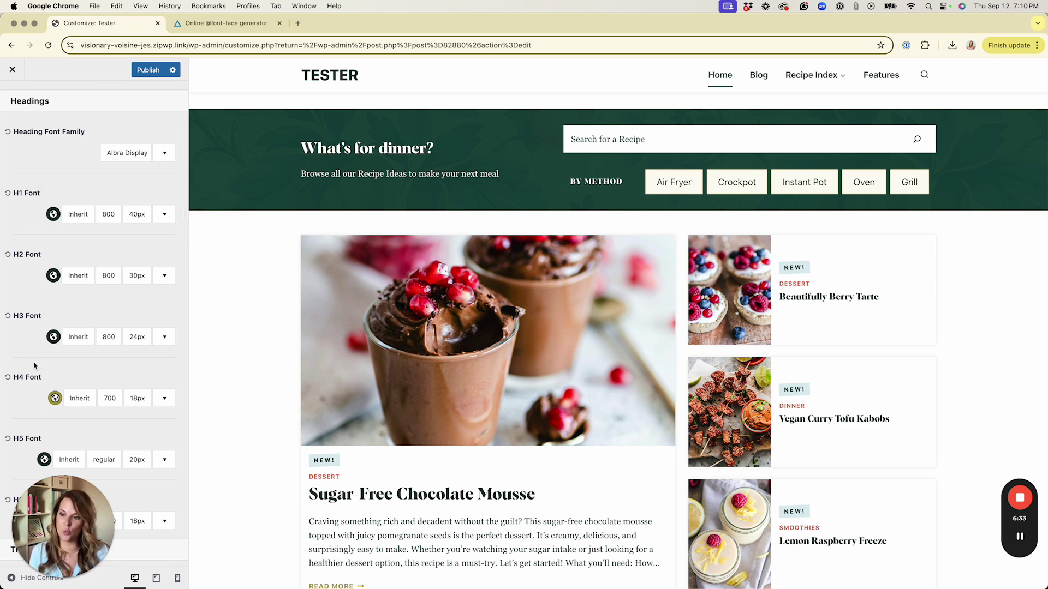
{"action": "scroll", "coordinate": [35, 365], "scroll_direction": "down", "scroll_amount": 2}
{"action": "scroll", "coordinate": [108, 337], "scroll_direction": "up", "scroll_amount": 2}
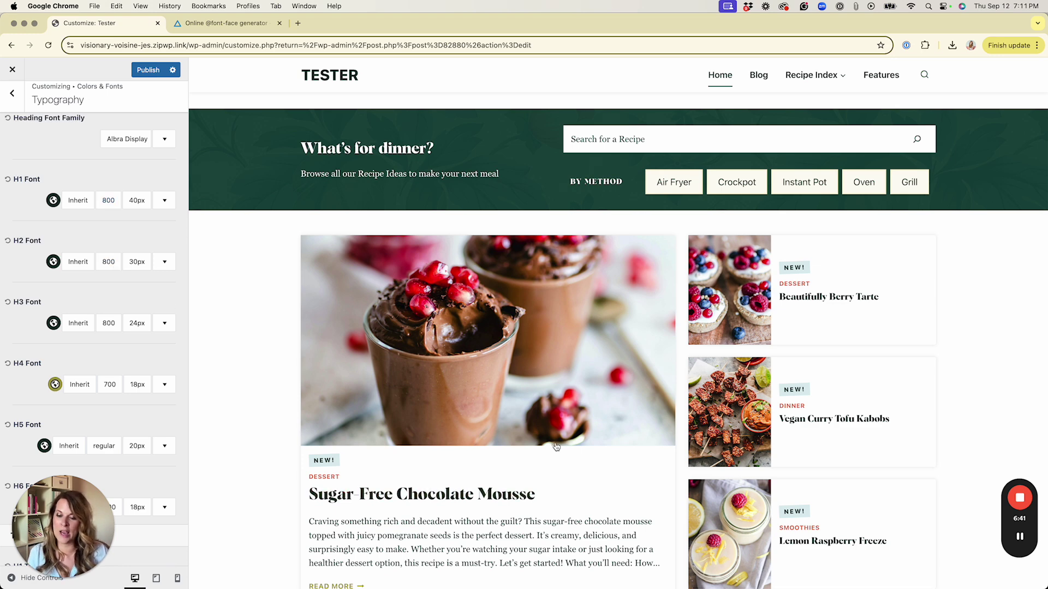
{"action": "scroll", "coordinate": [556, 446], "scroll_direction": "down", "scroll_amount": 2}
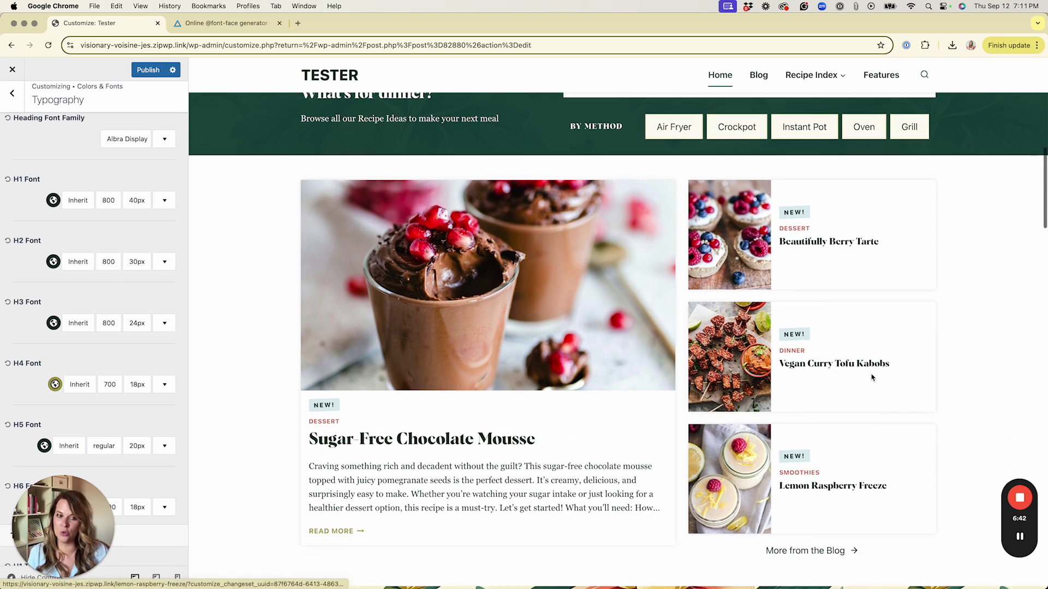
{"action": "left_click", "coordinate": [108, 262]}
{"action": "left_click", "coordinate": [30, 327]}
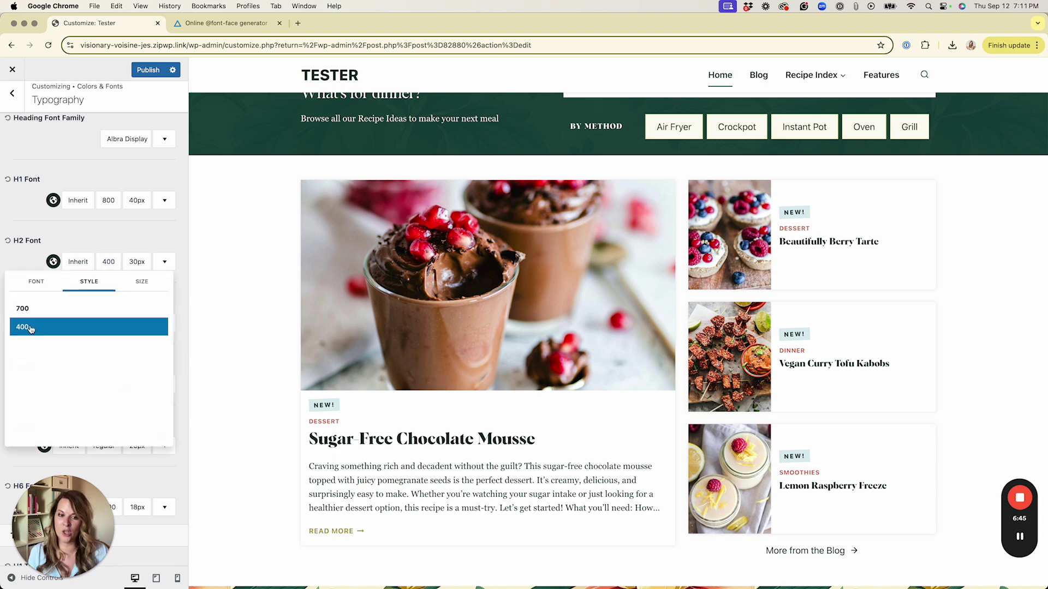
{"action": "left_click", "coordinate": [28, 254]}
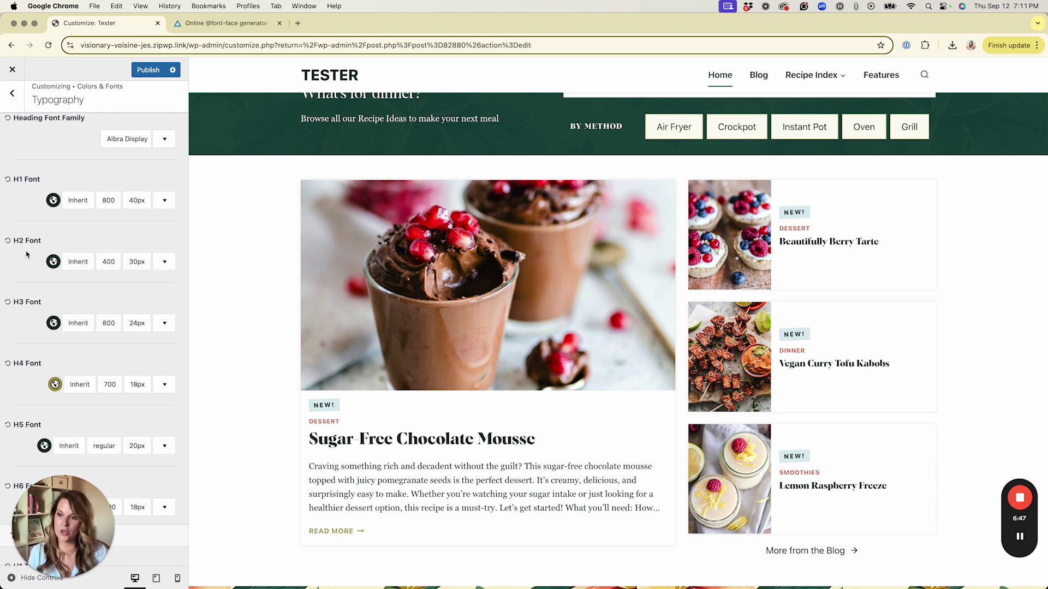
Step: Set the font weight of the H3 and H1 headings to 400
{"action": "left_click", "coordinate": [108, 323]}
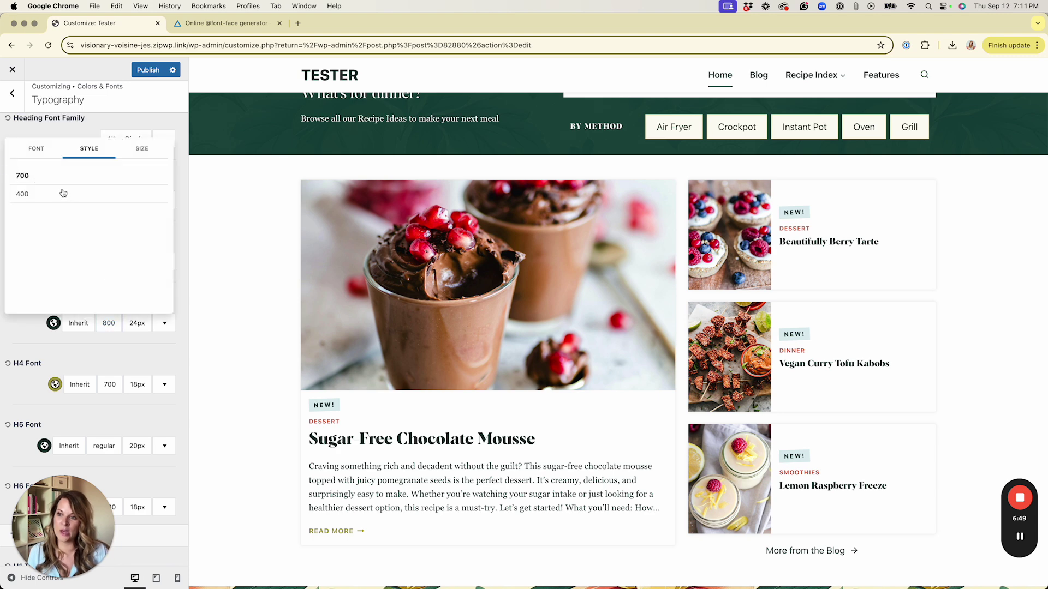
{"action": "left_click", "coordinate": [46, 195]}
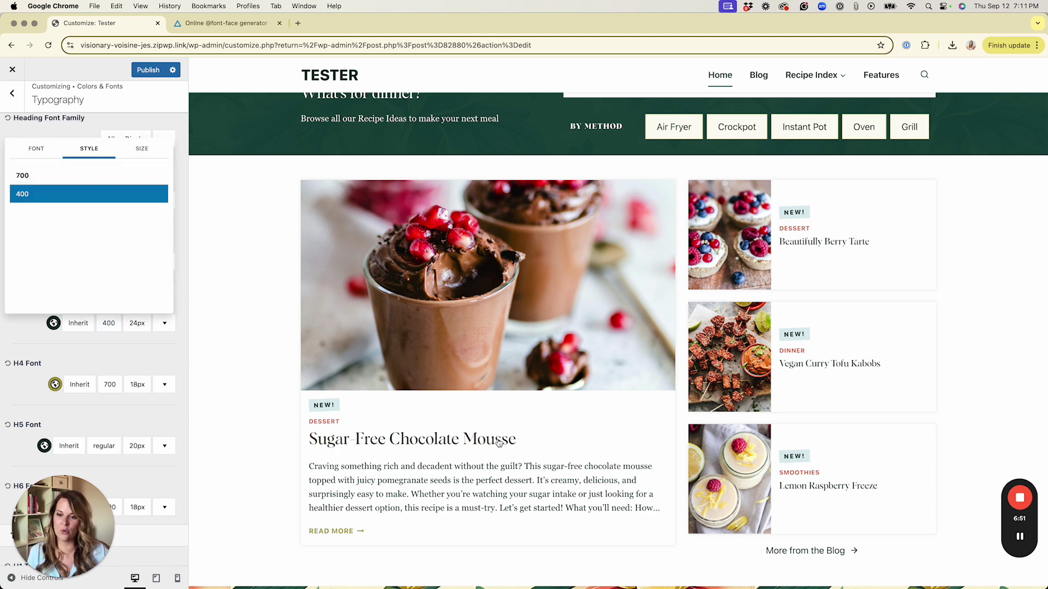
{"action": "left_click", "coordinate": [135, 357]}
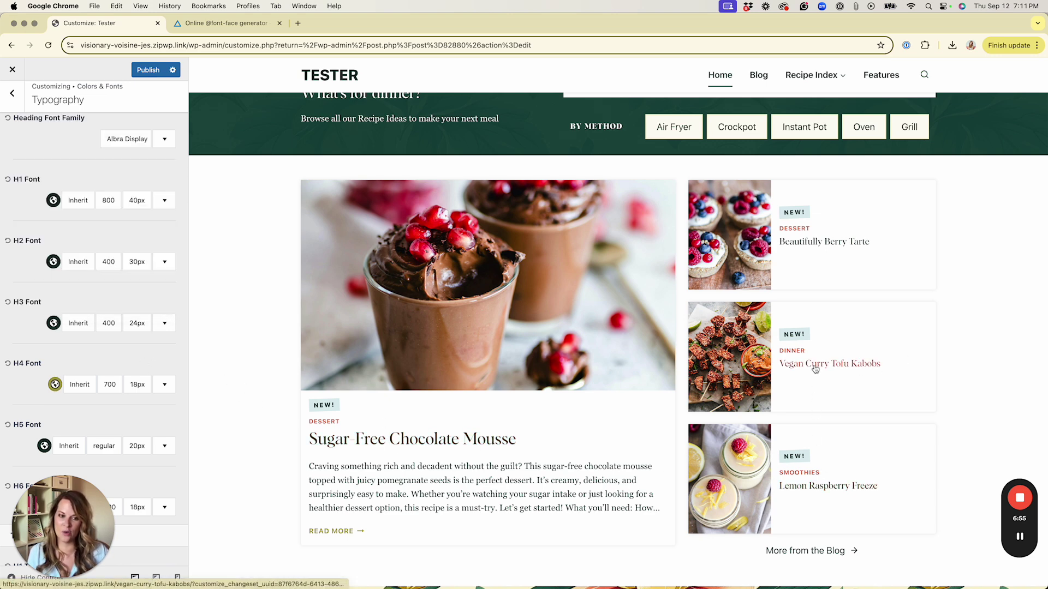
{"action": "left_click", "coordinate": [109, 200]}
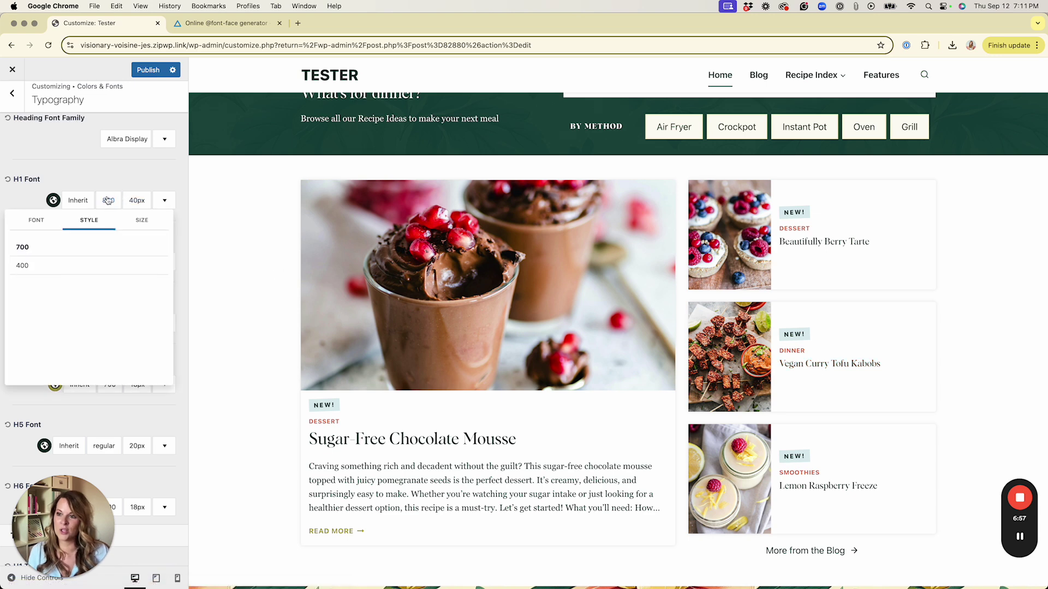
{"action": "left_click", "coordinate": [27, 271]}
Step: Check the headings up to the top of the site preview, publish the typography changes and close the Customizer
{"action": "scroll", "coordinate": [472, 389], "scroll_direction": "up", "scroll_amount": 4}
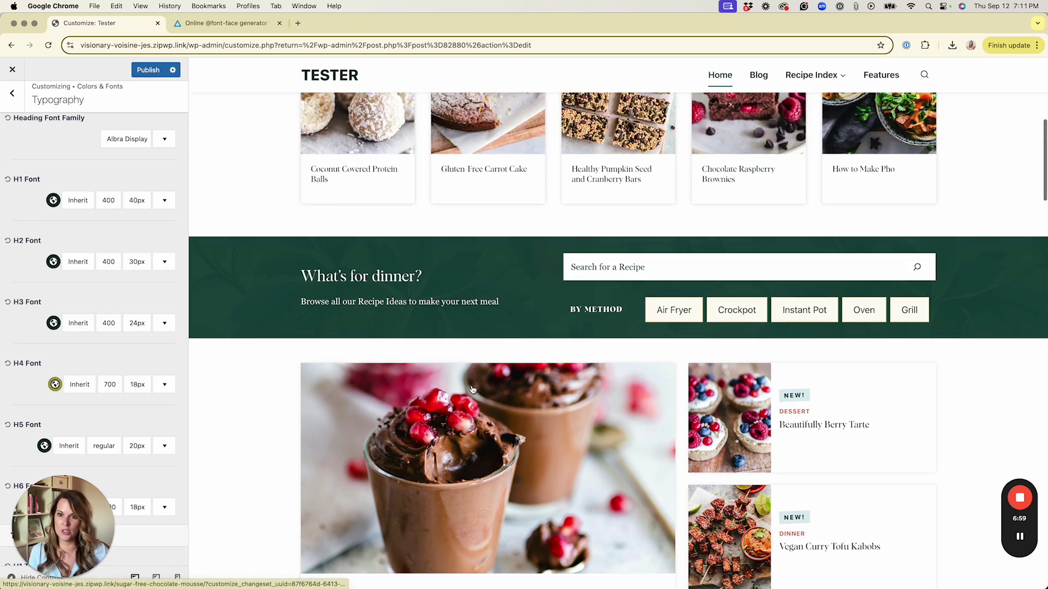
{"action": "scroll", "coordinate": [472, 389], "scroll_direction": "up", "scroll_amount": 6}
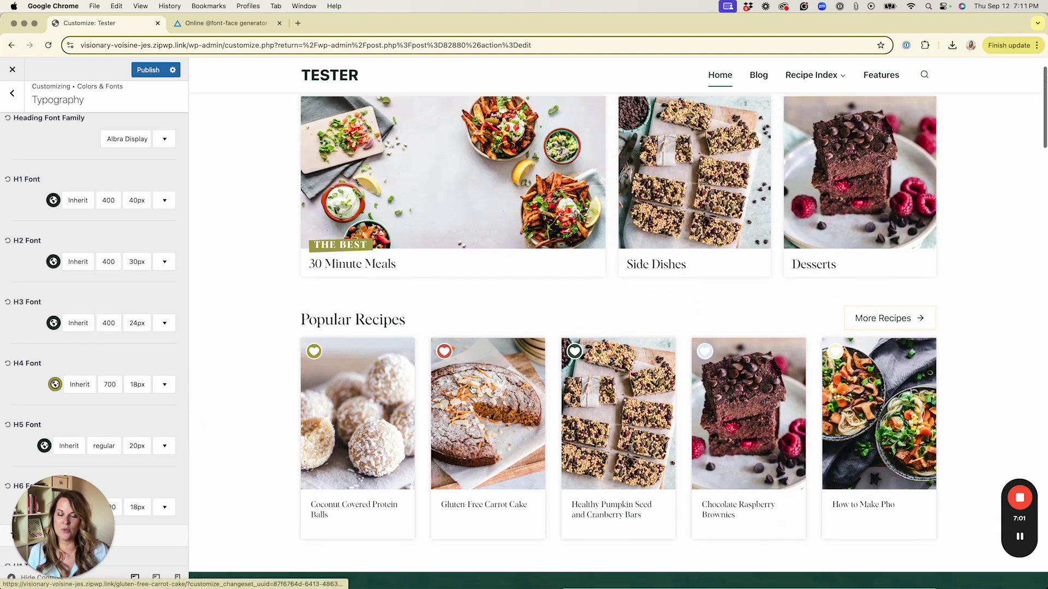
{"action": "scroll", "coordinate": [473, 389], "scroll_direction": "up", "scroll_amount": 2}
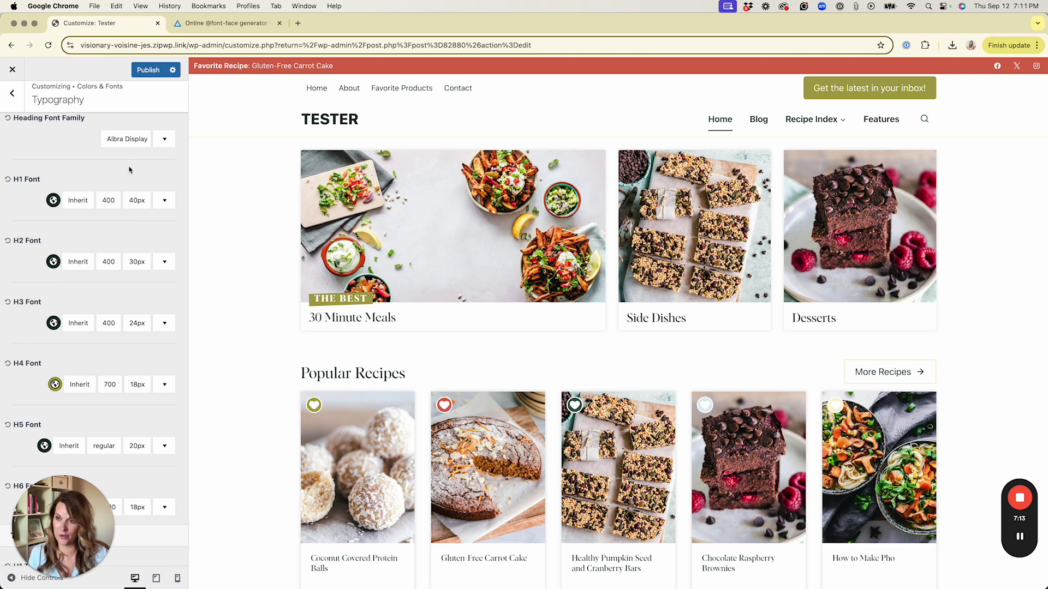
{"action": "left_click", "coordinate": [146, 70]}
{"action": "left_click", "coordinate": [13, 71]}
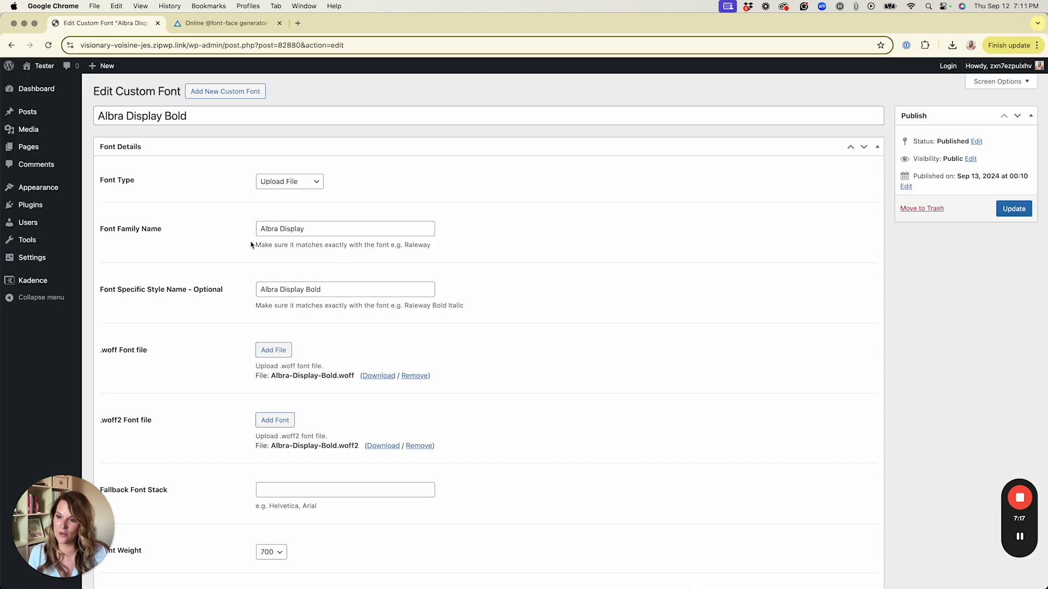
Step: Review the Albra Display Bold custom font's details, especially its Font Family Name and Font Specific Style Name
{"action": "scroll", "coordinate": [250, 245], "scroll_direction": "down", "scroll_amount": 10}
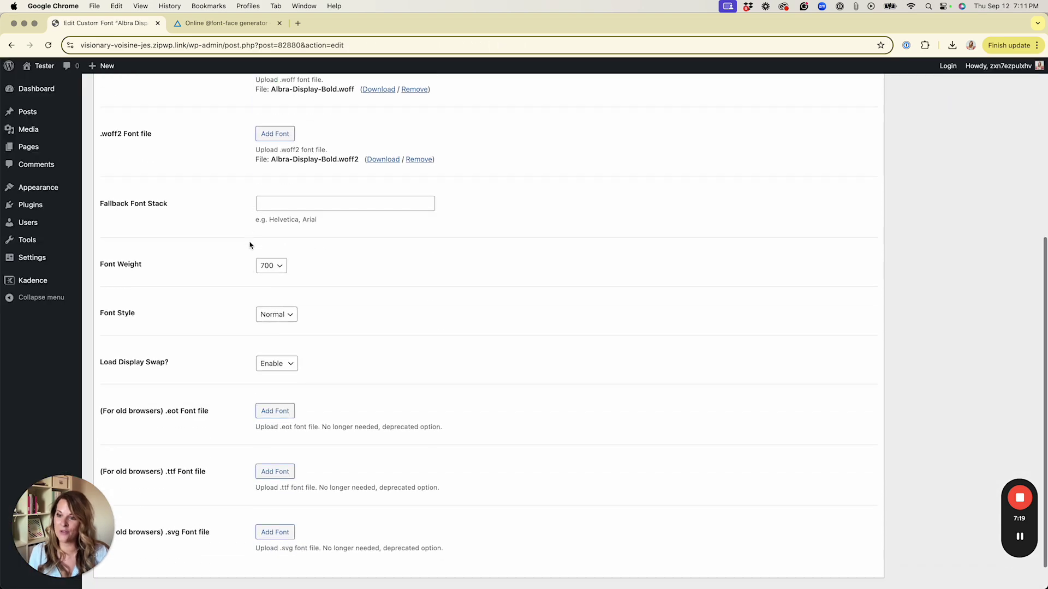
{"action": "scroll", "coordinate": [250, 245], "scroll_direction": "up", "scroll_amount": 10}
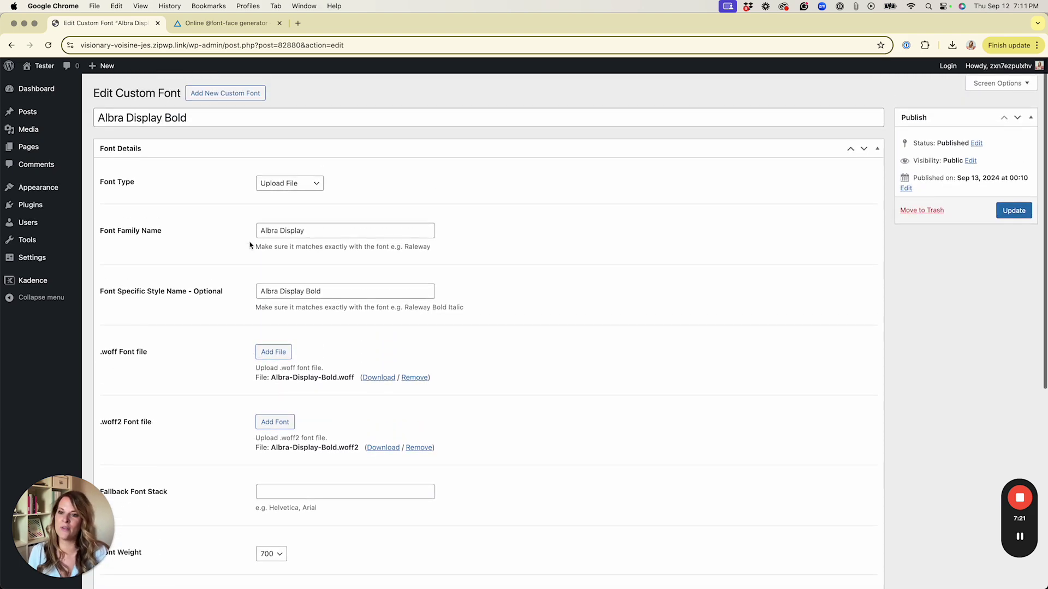
{"action": "scroll", "coordinate": [231, 238], "scroll_direction": "down", "scroll_amount": 2}
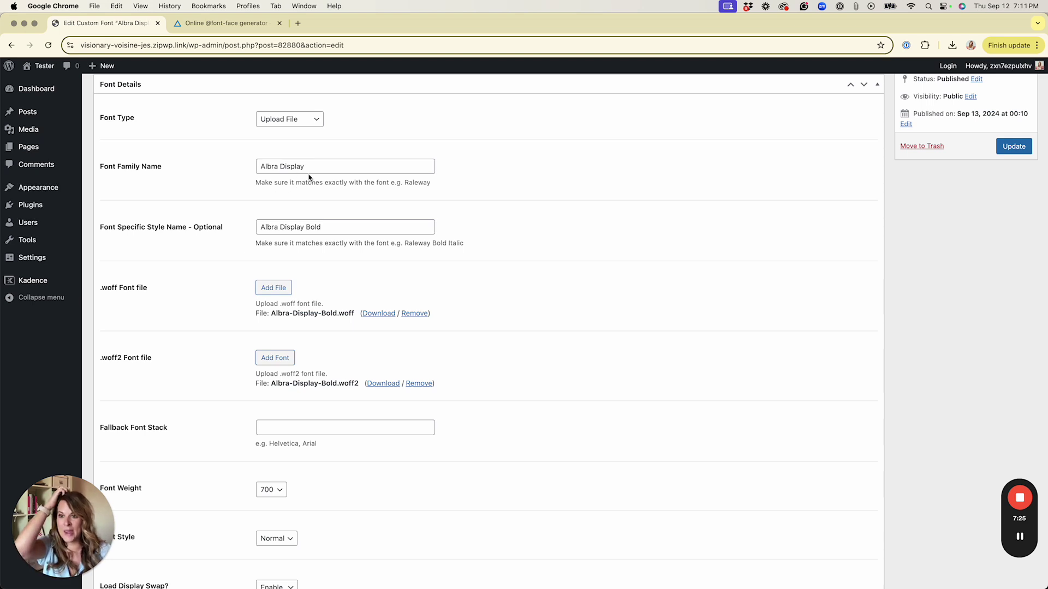
{"action": "left_click_drag", "start_coordinate": [317, 166], "coordinate": [250, 168]}
{"action": "left_click", "coordinate": [224, 201]}
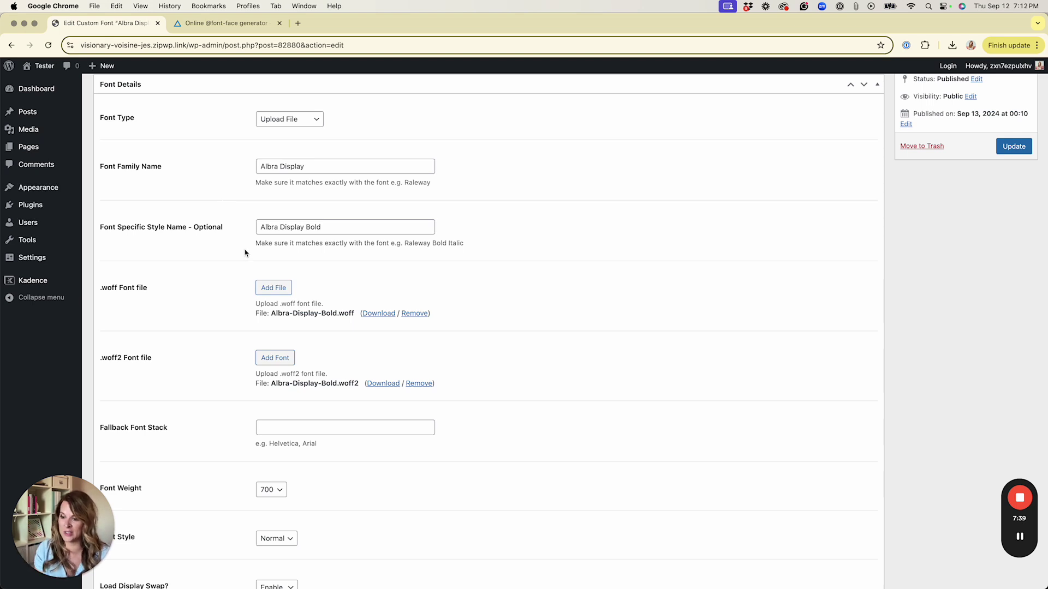
Step: Examine the available Font Weight and Font Style options of the Albra Display Bold font without changing them
{"action": "scroll", "coordinate": [240, 253], "scroll_direction": "down", "scroll_amount": 5}
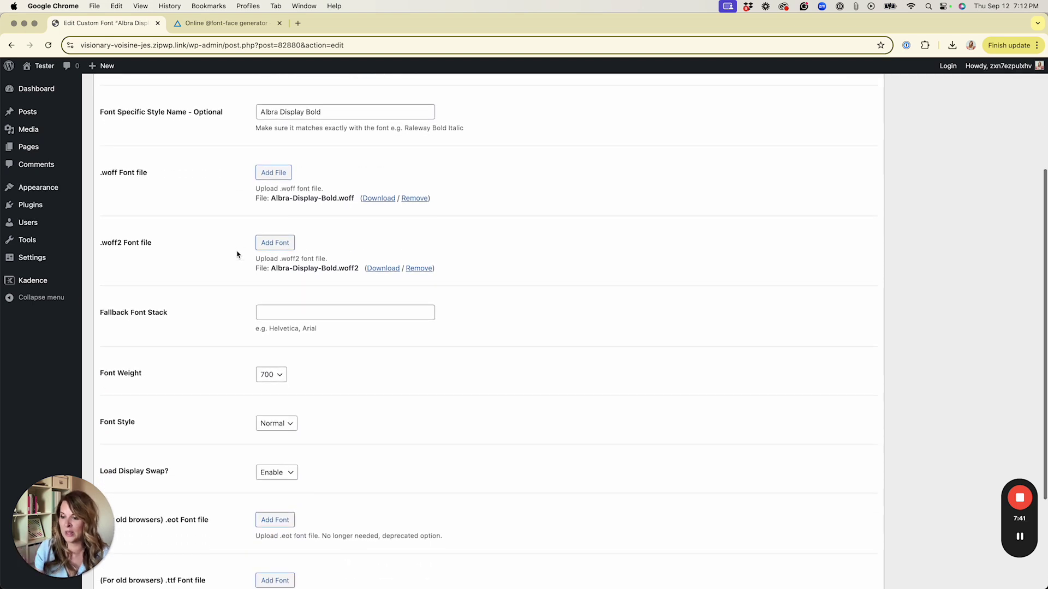
{"action": "scroll", "coordinate": [237, 255], "scroll_direction": "down", "scroll_amount": 4}
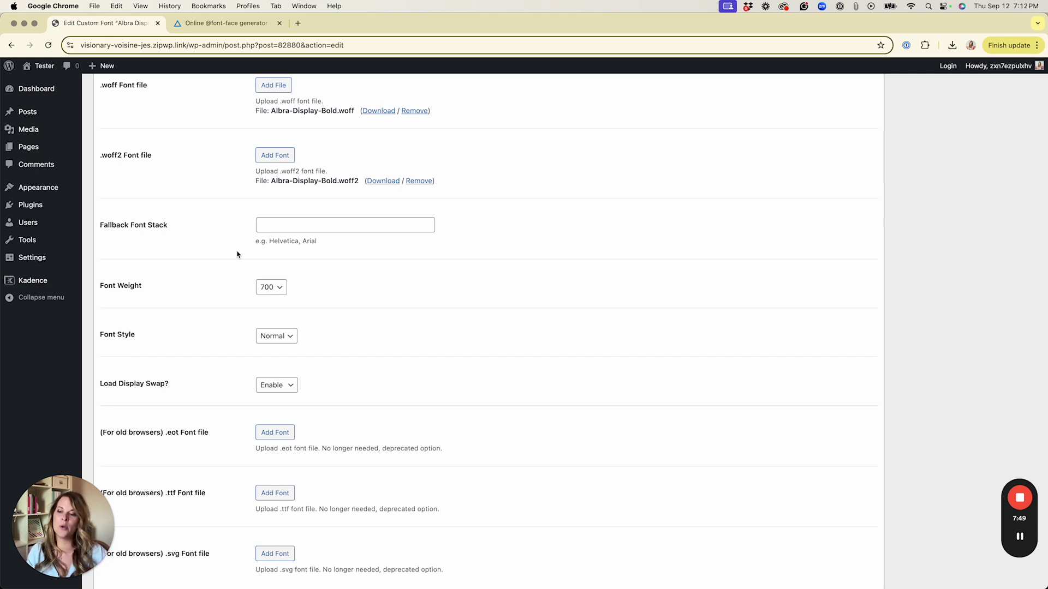
{"action": "left_click", "coordinate": [273, 287]}
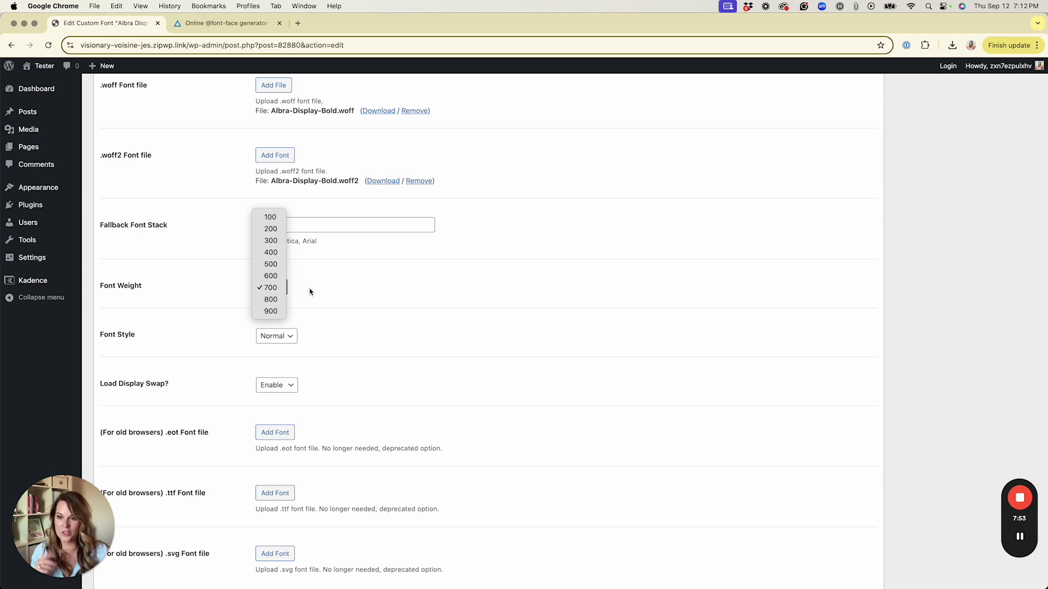
{"action": "left_click", "coordinate": [310, 292]}
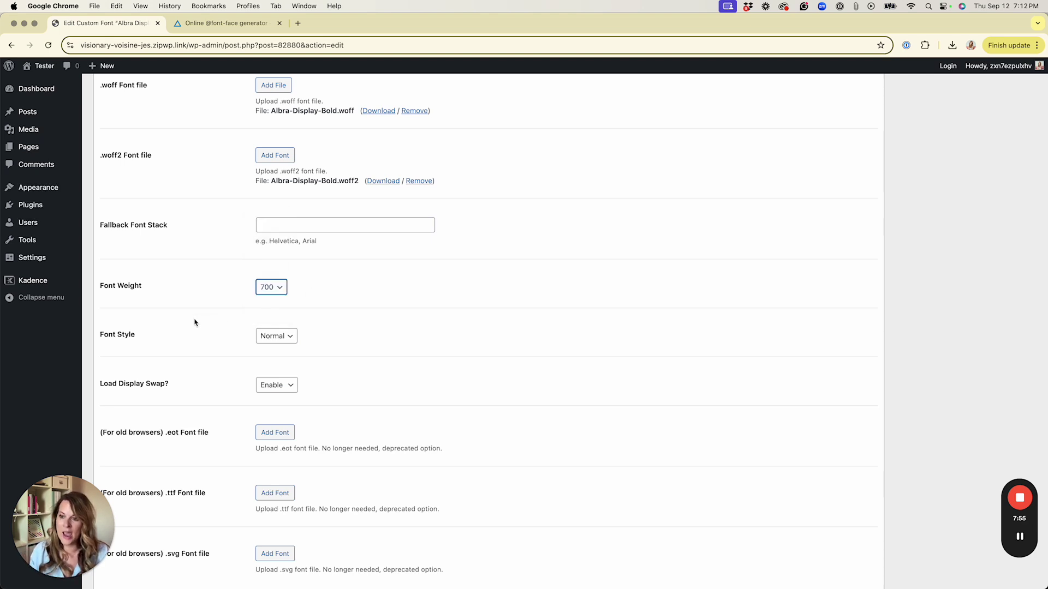
{"action": "left_click", "coordinate": [294, 341]}
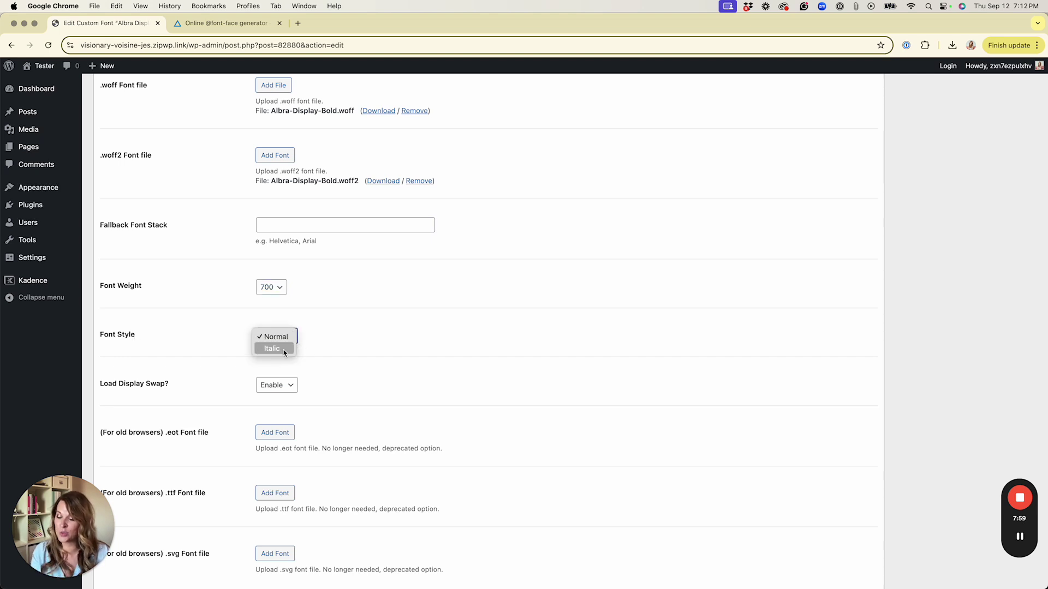
{"action": "left_click", "coordinate": [360, 351]}
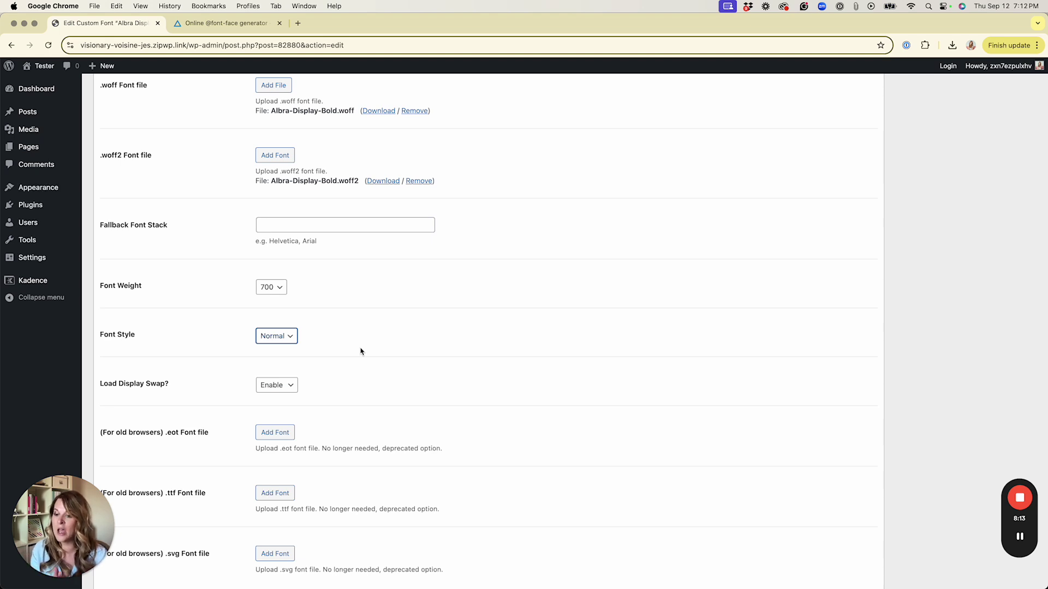
{"action": "scroll", "coordinate": [360, 352], "scroll_direction": "up", "scroll_amount": 5}
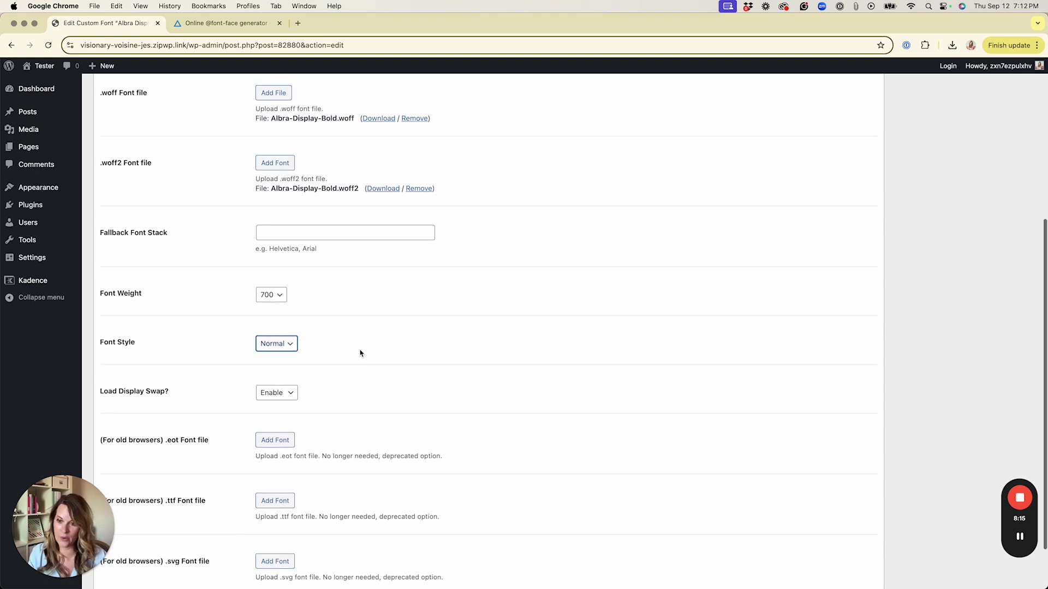